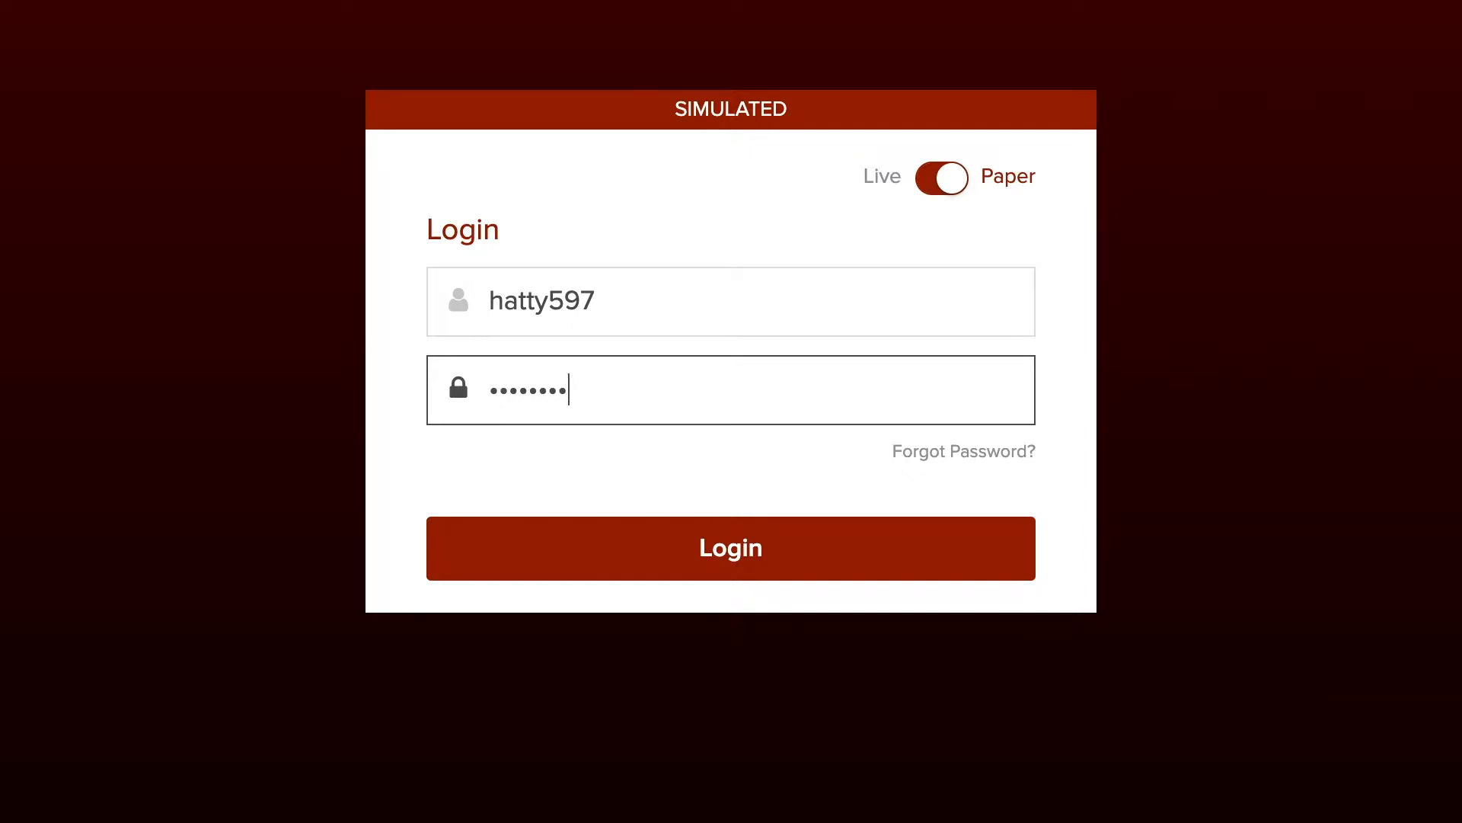
- Log in to the simulated paper account and open Configure Client Fees under Fee Administration in the new Account Management
left_click(805, 548)
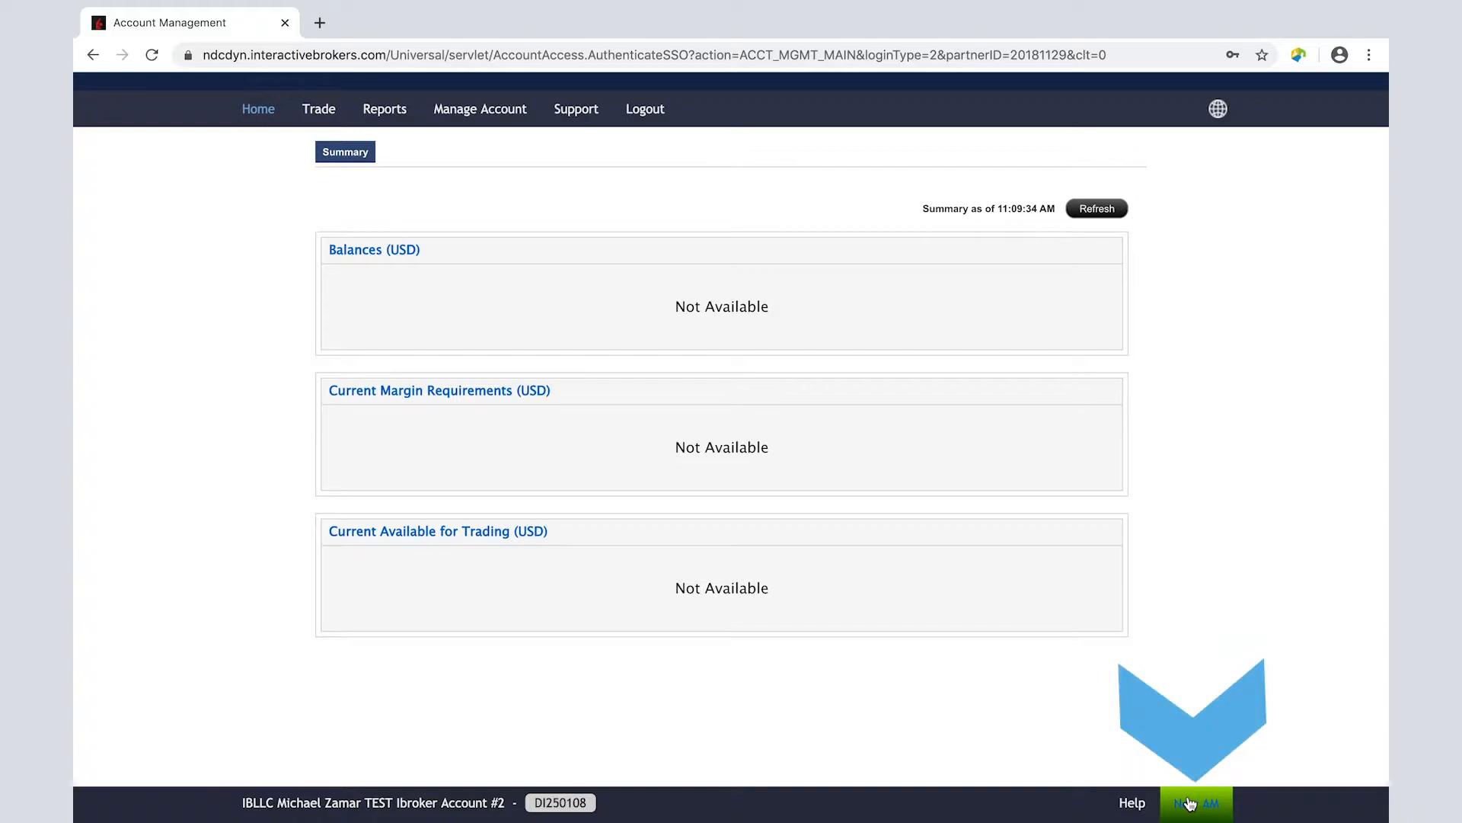
left_click(1189, 803)
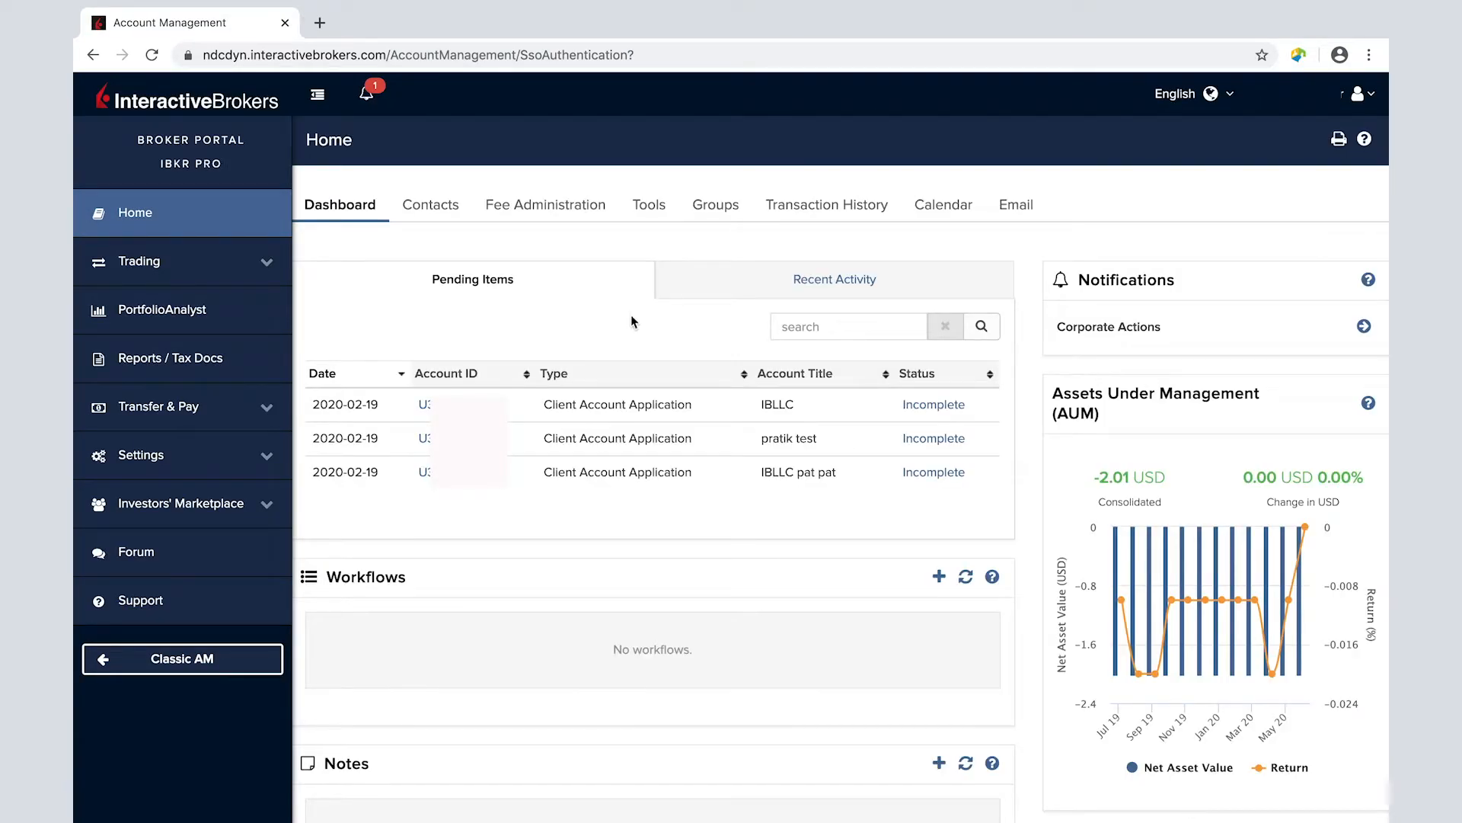
left_click(567, 220)
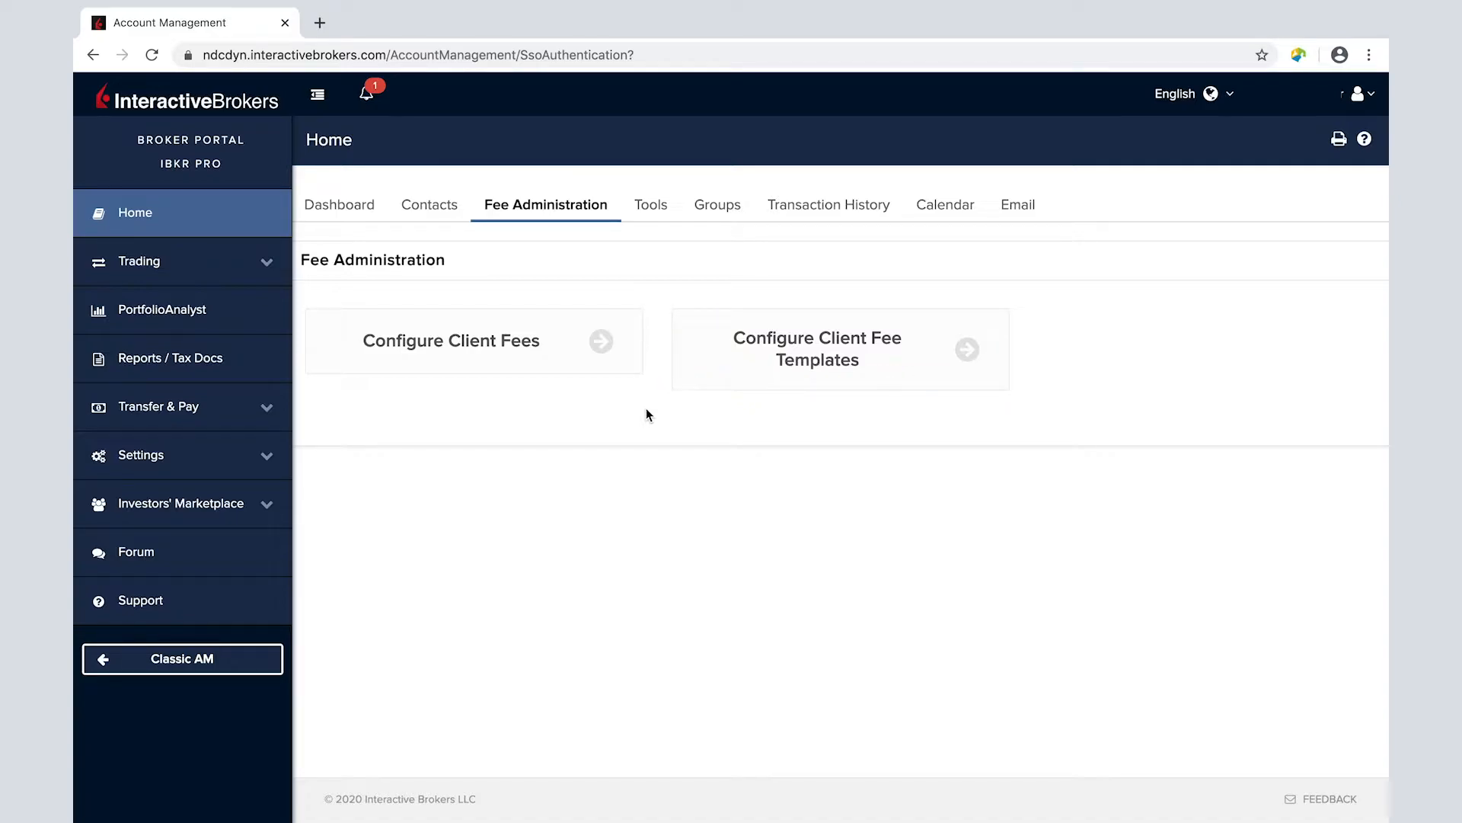
left_click(594, 371)
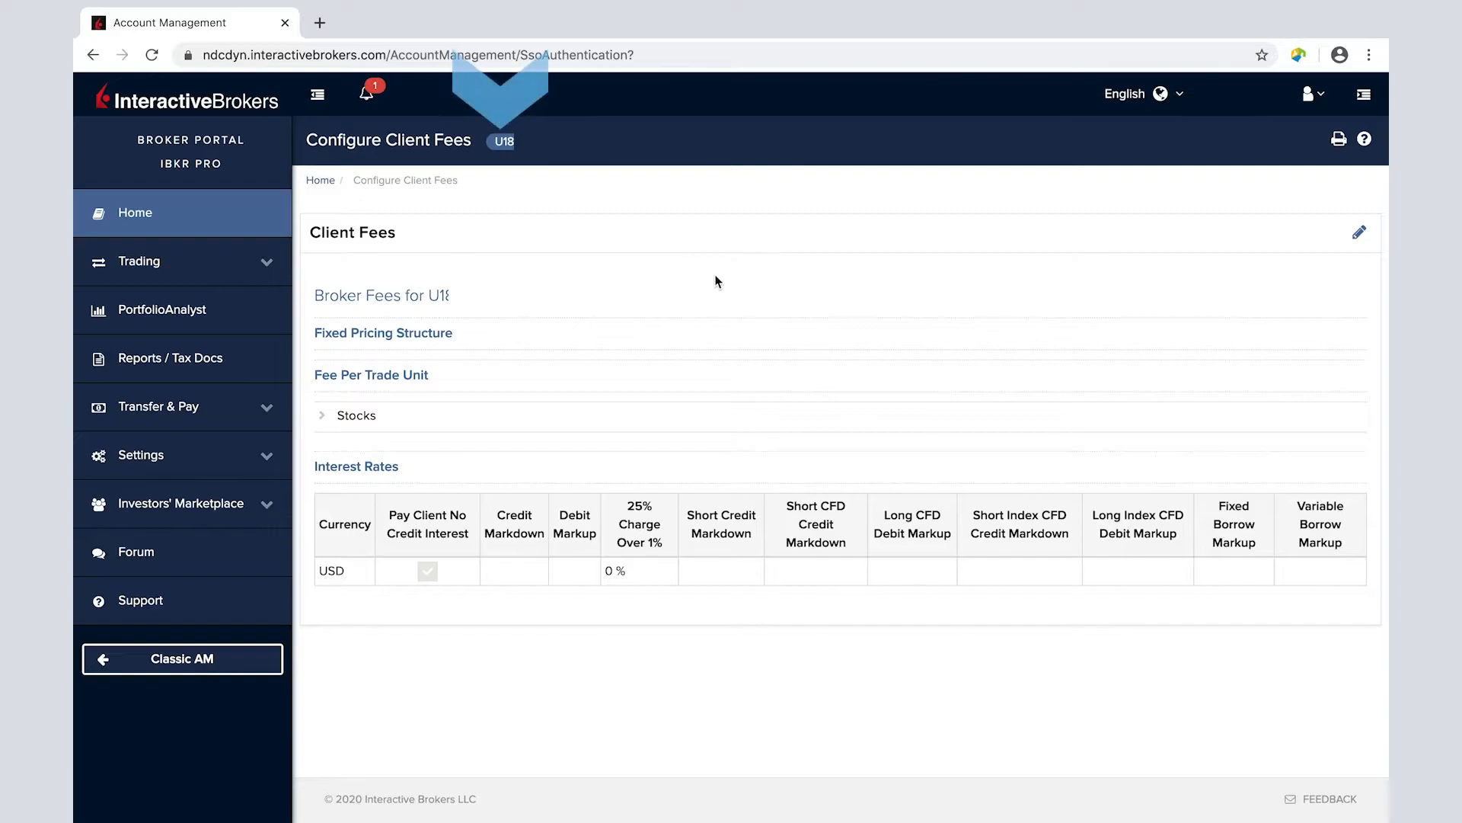
- Open the account selector and apply the Customer Type, Alias, Account Title, Status and Fee Template columns to its list
left_click(553, 157)
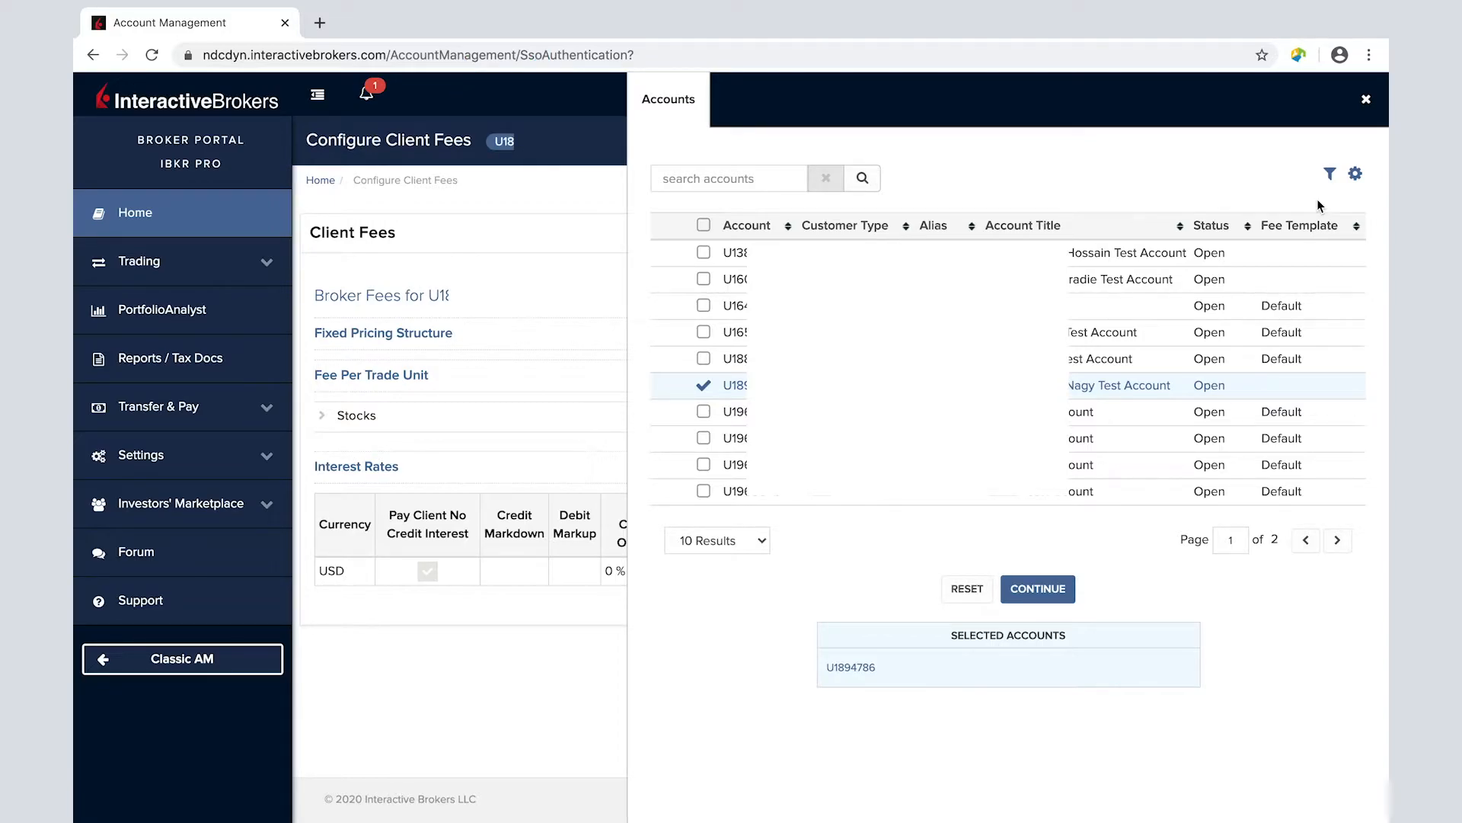
left_click(1353, 182)
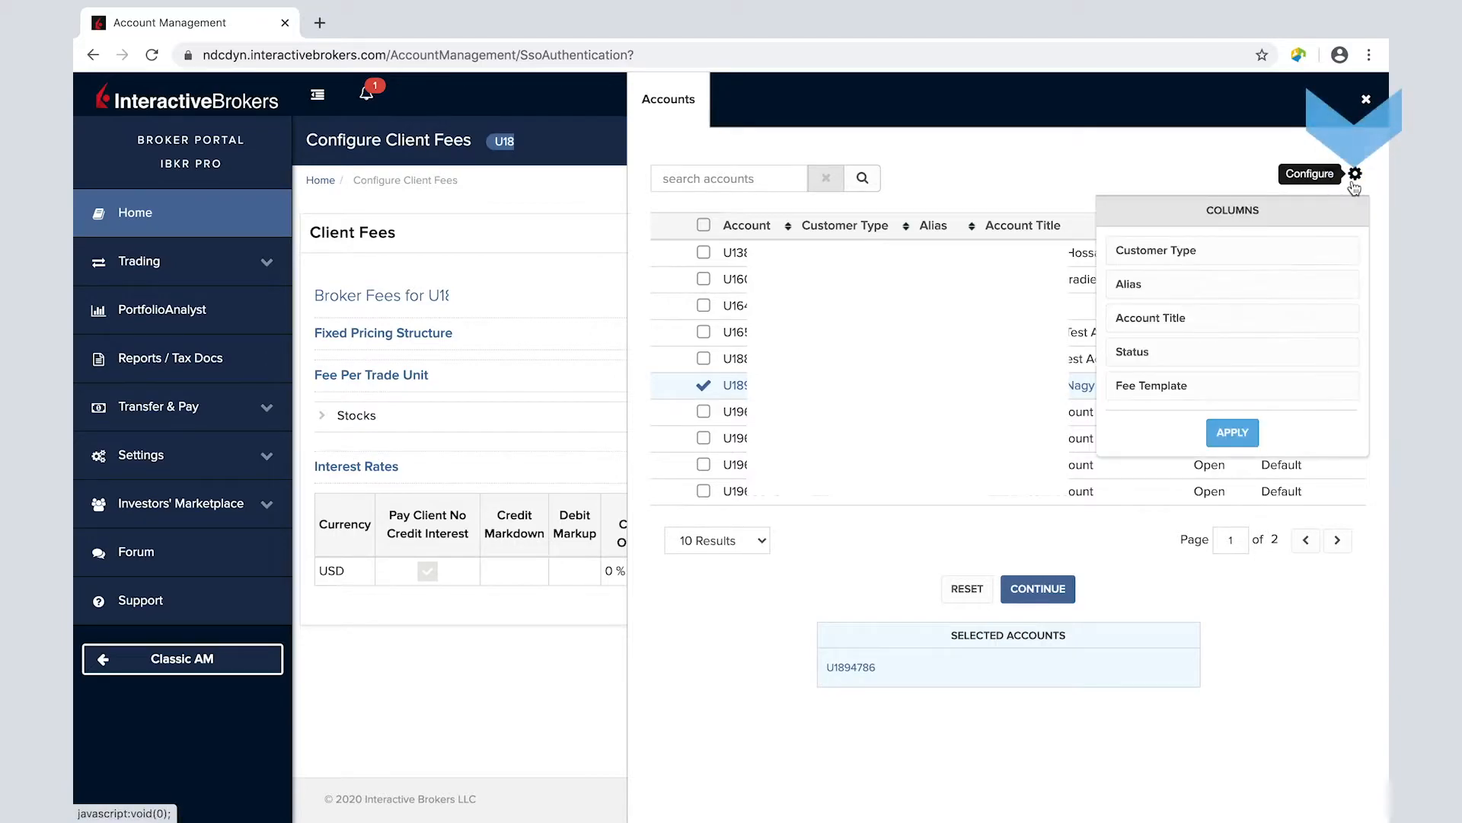
left_click(1301, 259)
left_click(1295, 289)
left_click(1295, 318)
left_click(1295, 356)
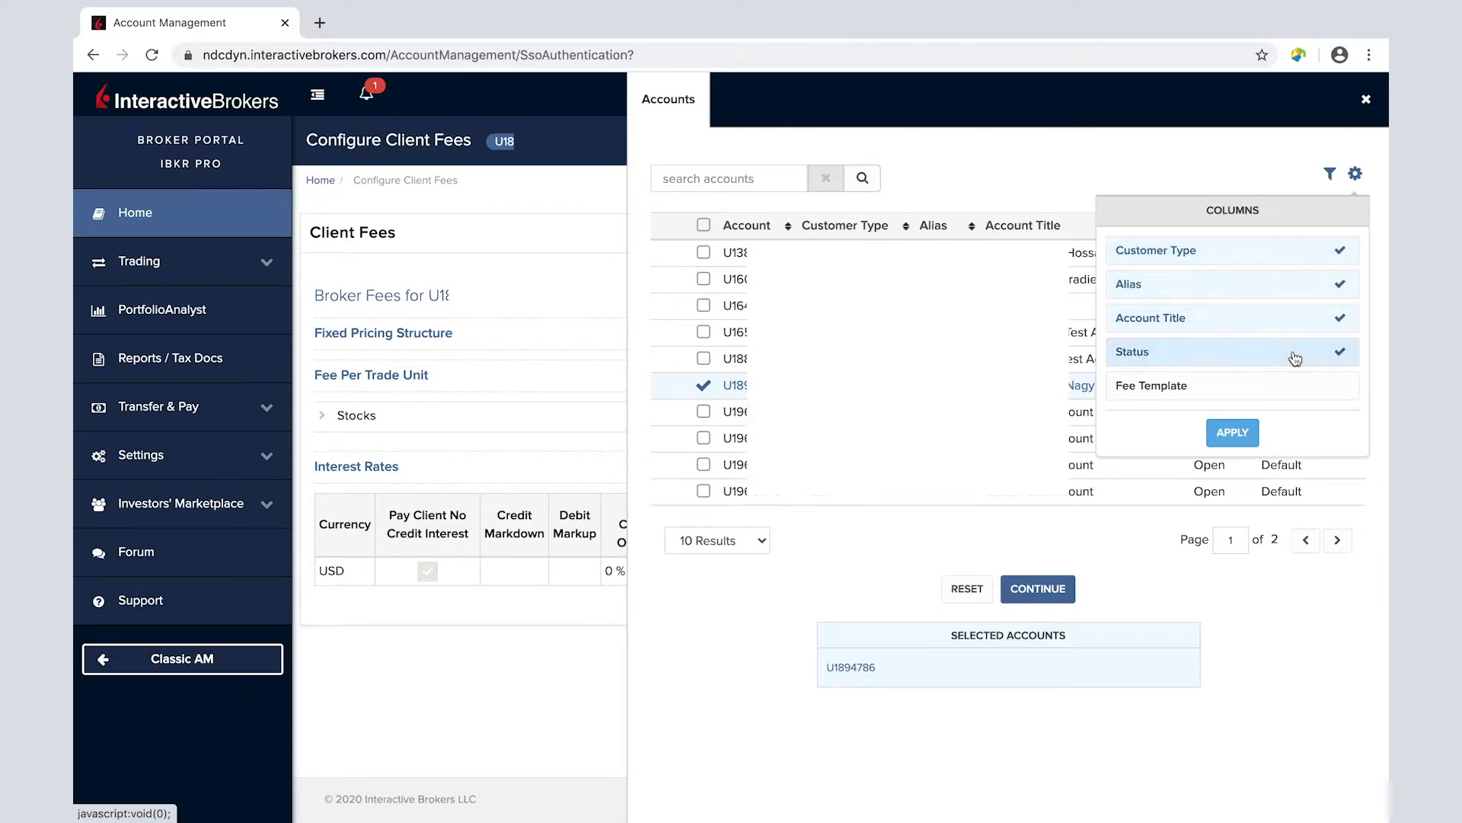
left_click(1295, 389)
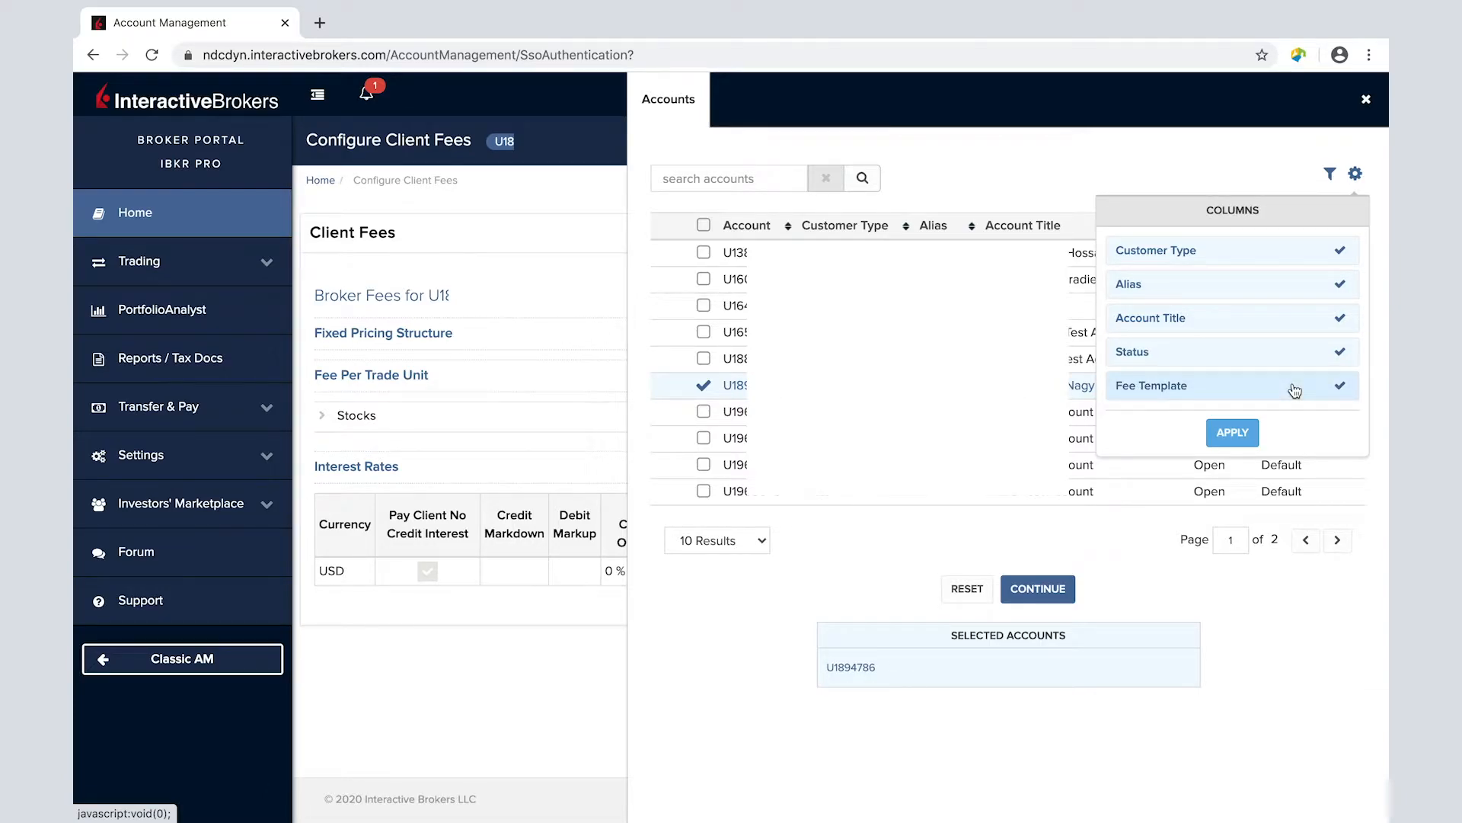
left_click(1232, 432)
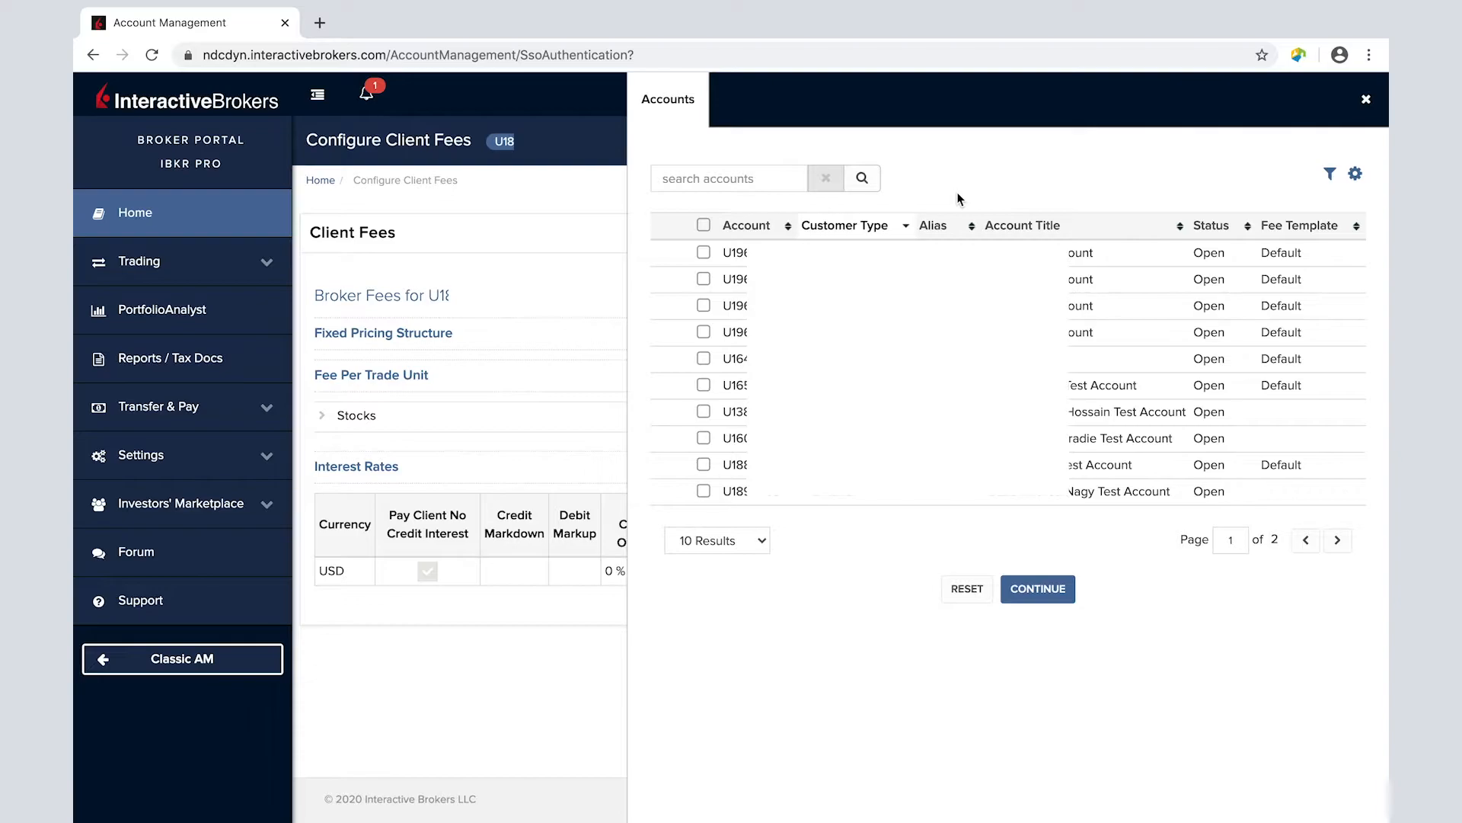
- Reverse the account list's sort order by Customer Type and filter it to Organization, Trust and Individual accounts
left_click(904, 228)
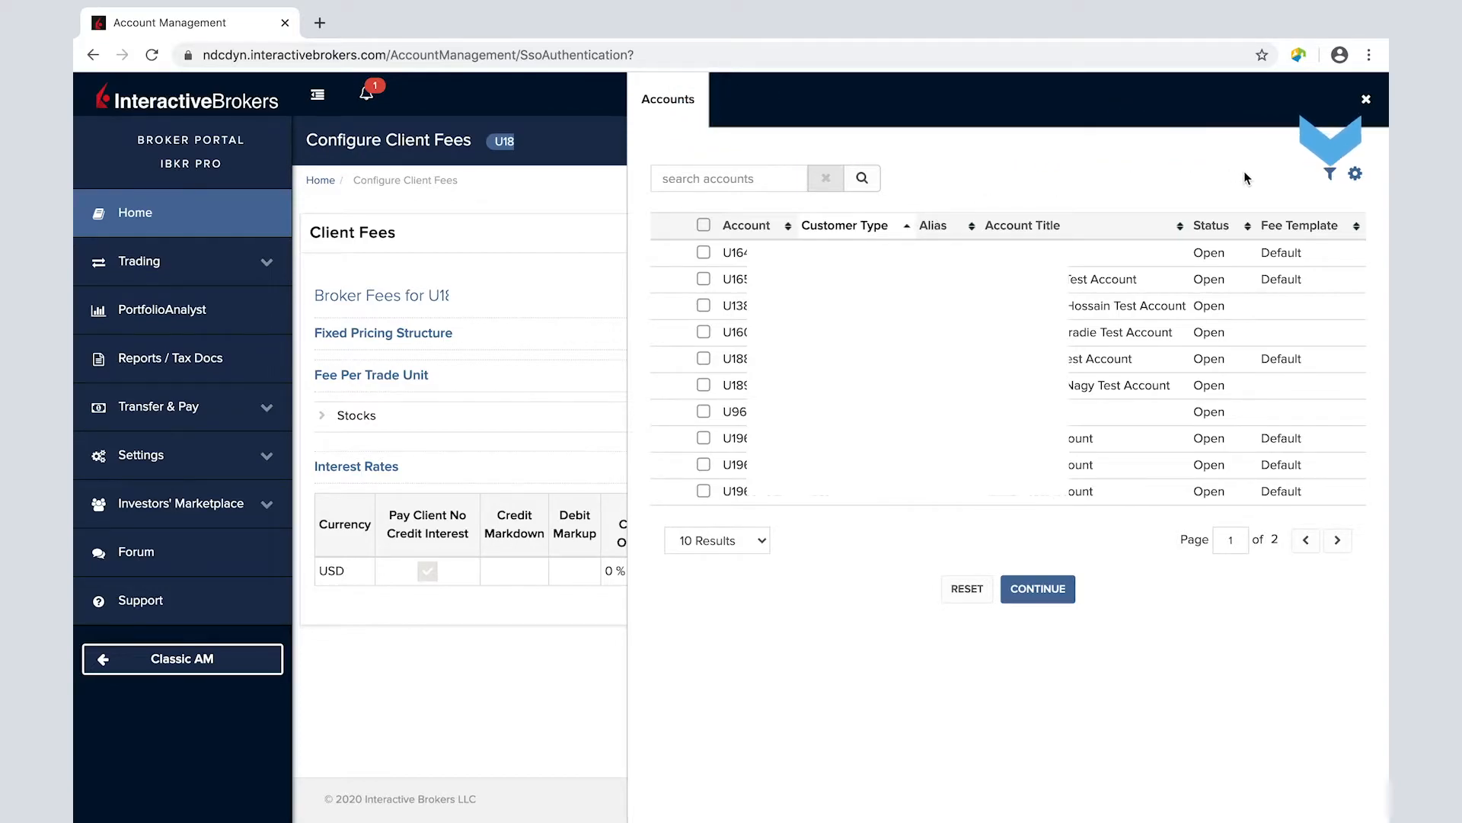
left_click(1326, 177)
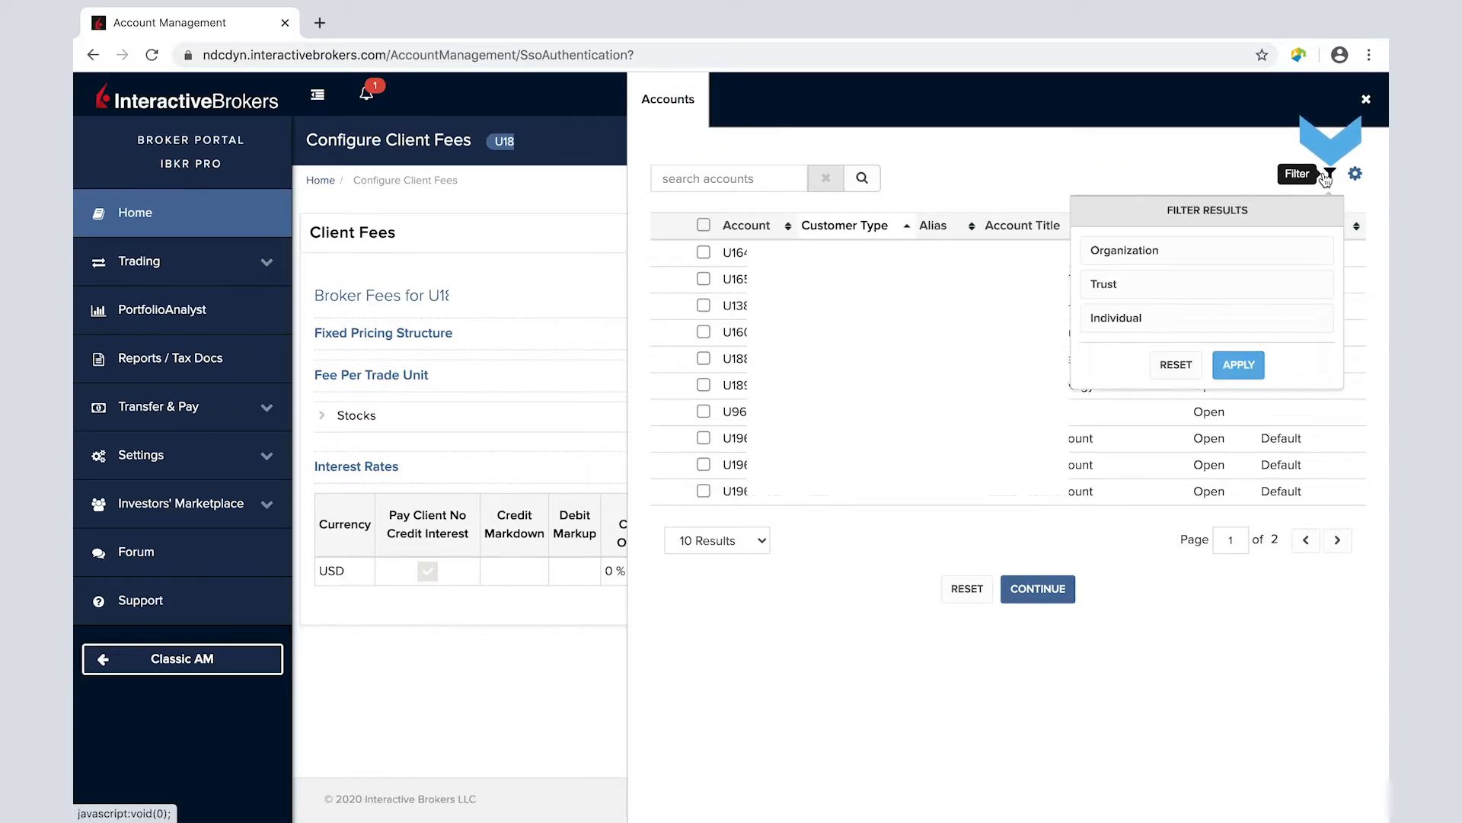
left_click(1280, 258)
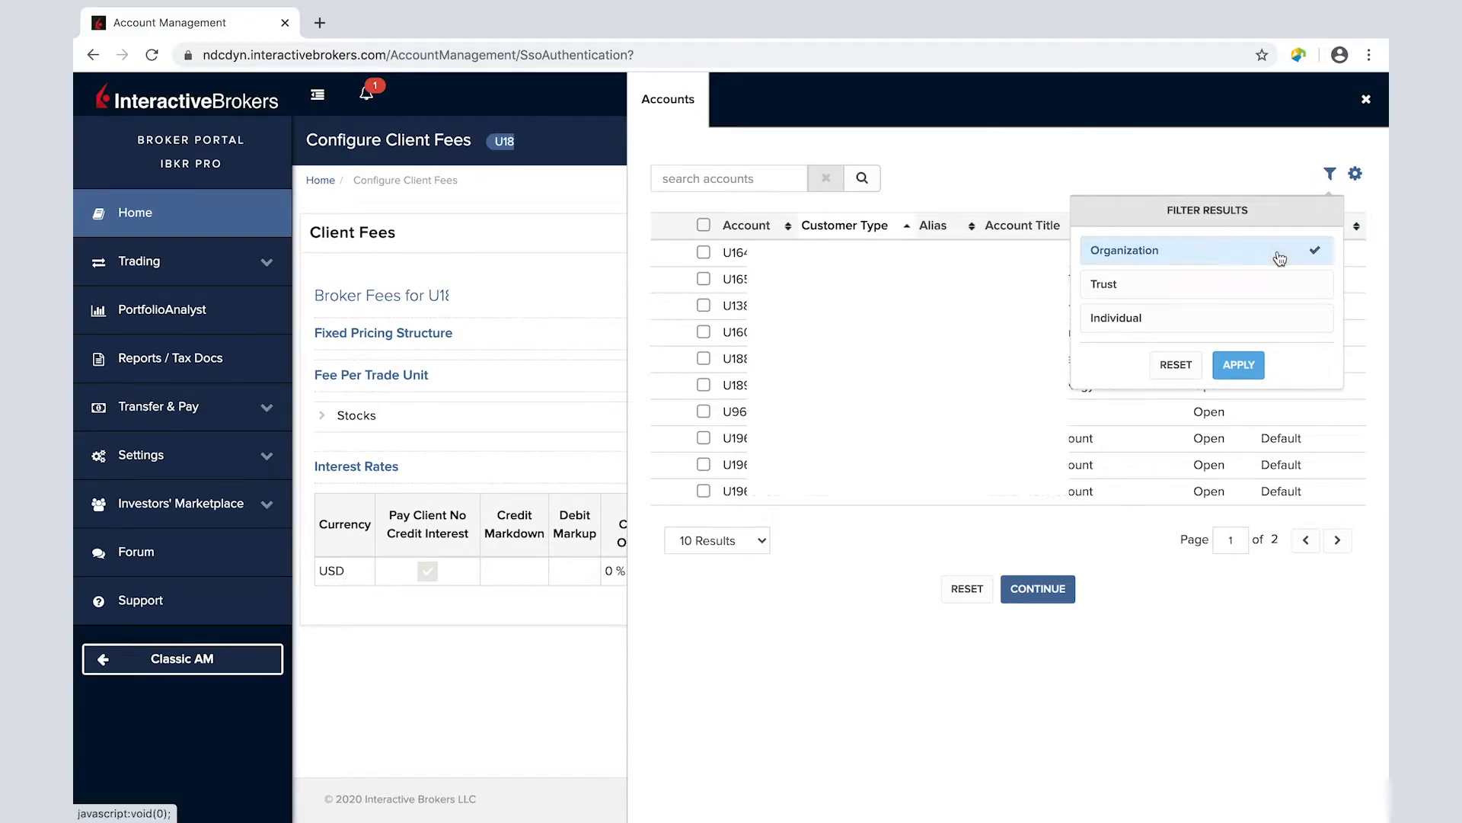
left_click(1270, 283)
left_click(1267, 321)
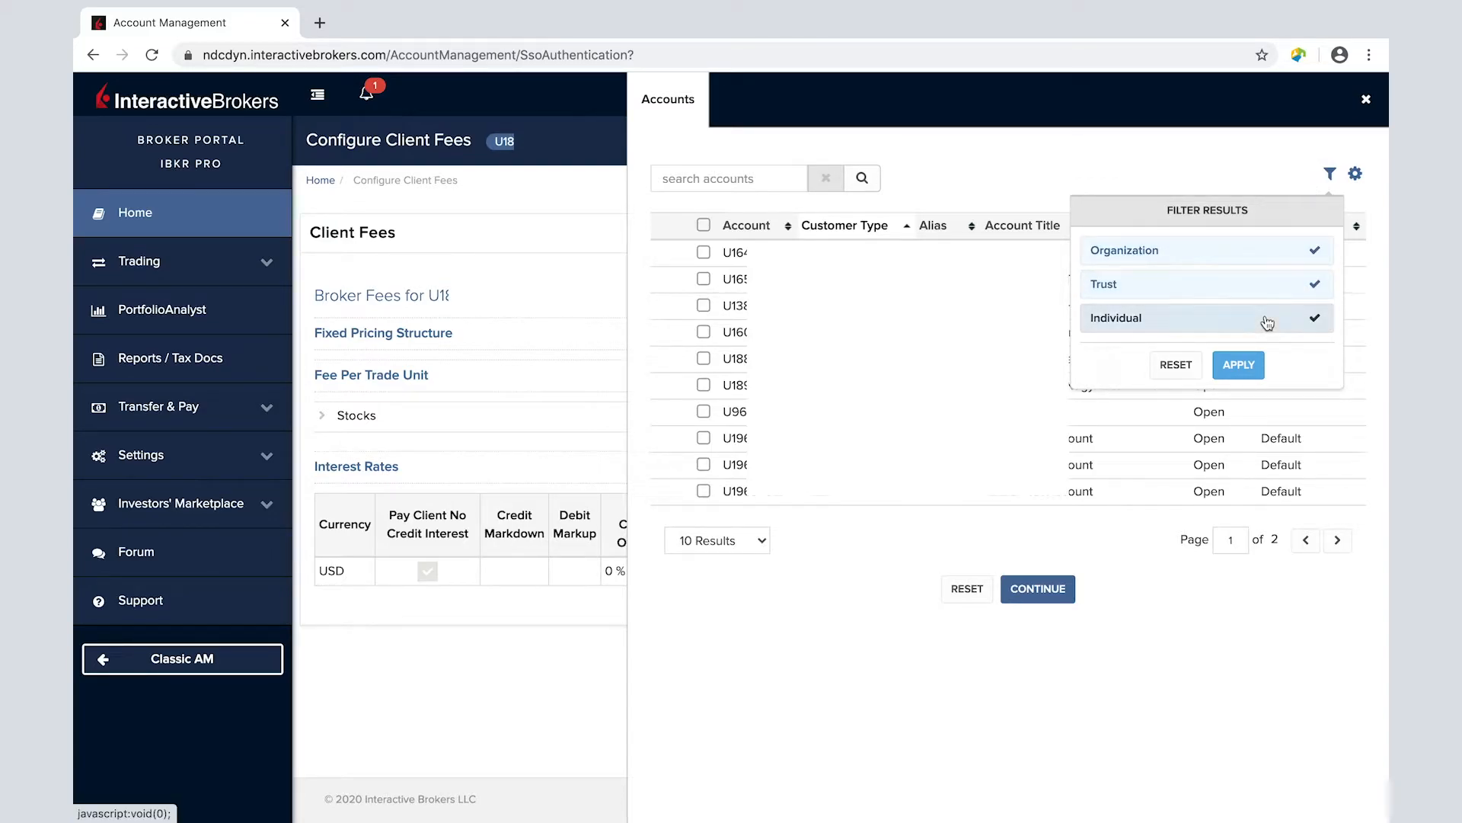
left_click(1247, 365)
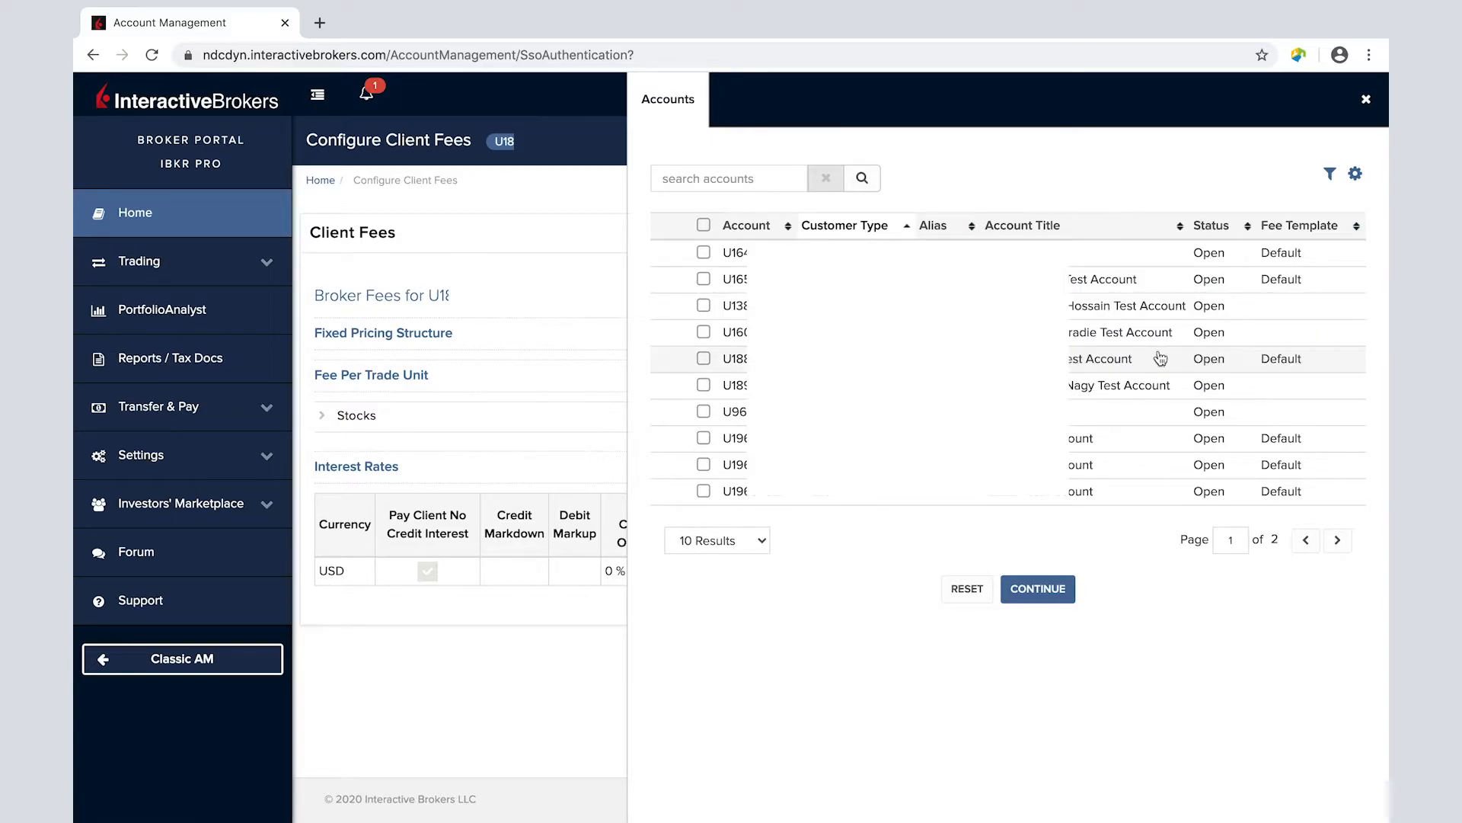
- Select the sixth client account in the list and open its client fees for editing
left_click(704, 386)
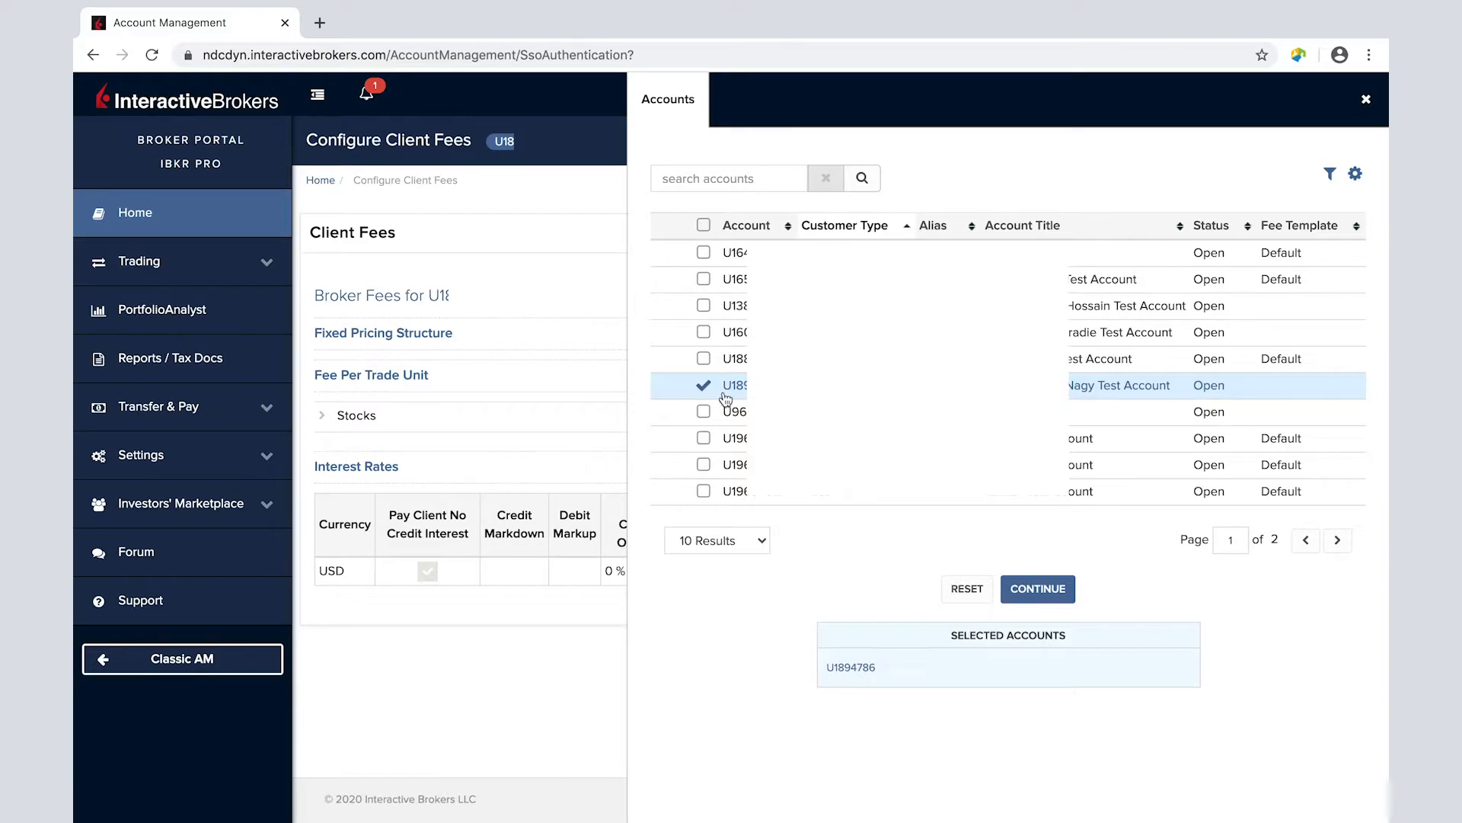
left_click(1026, 583)
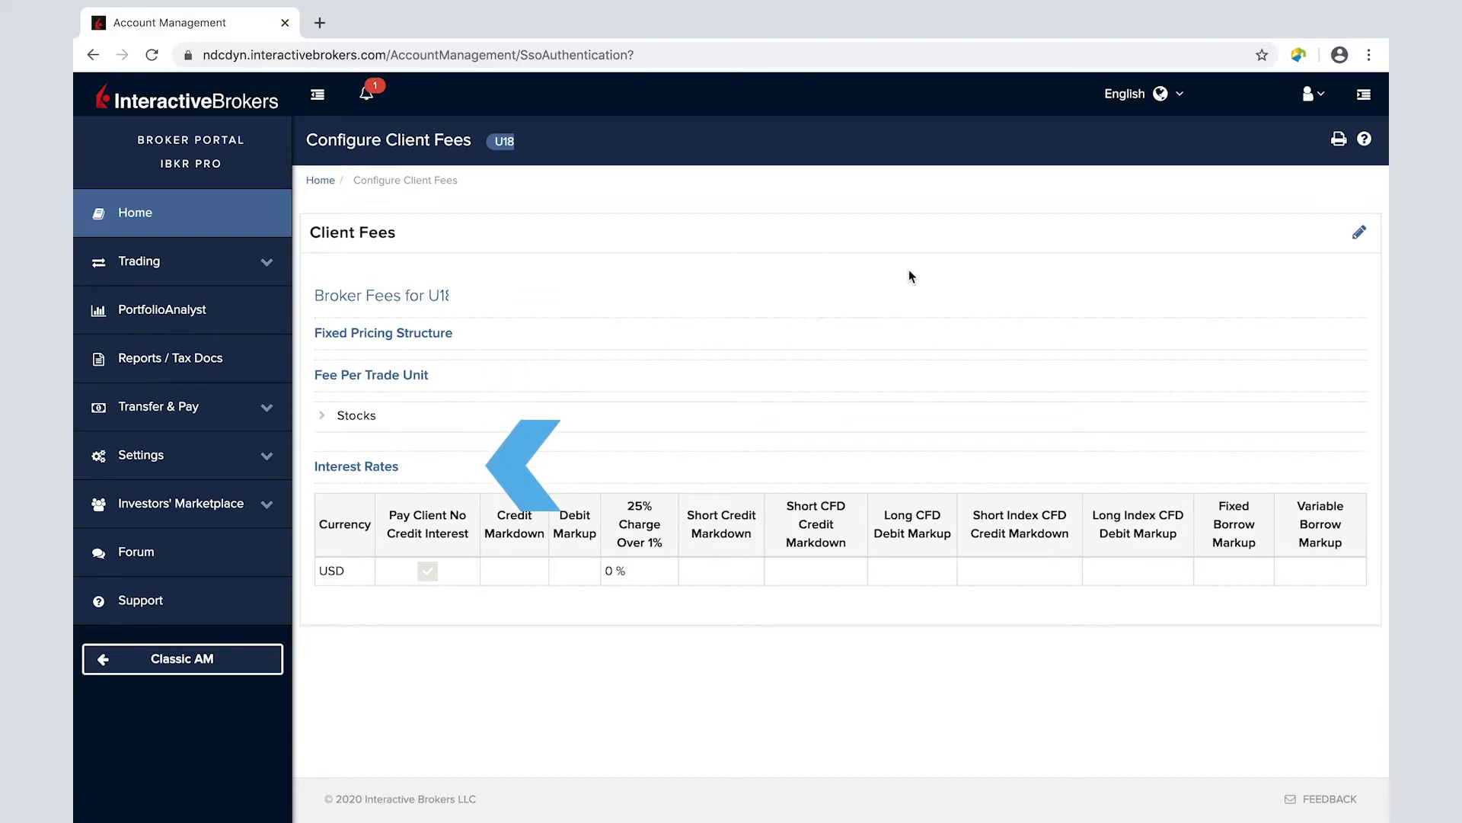
left_click(1357, 232)
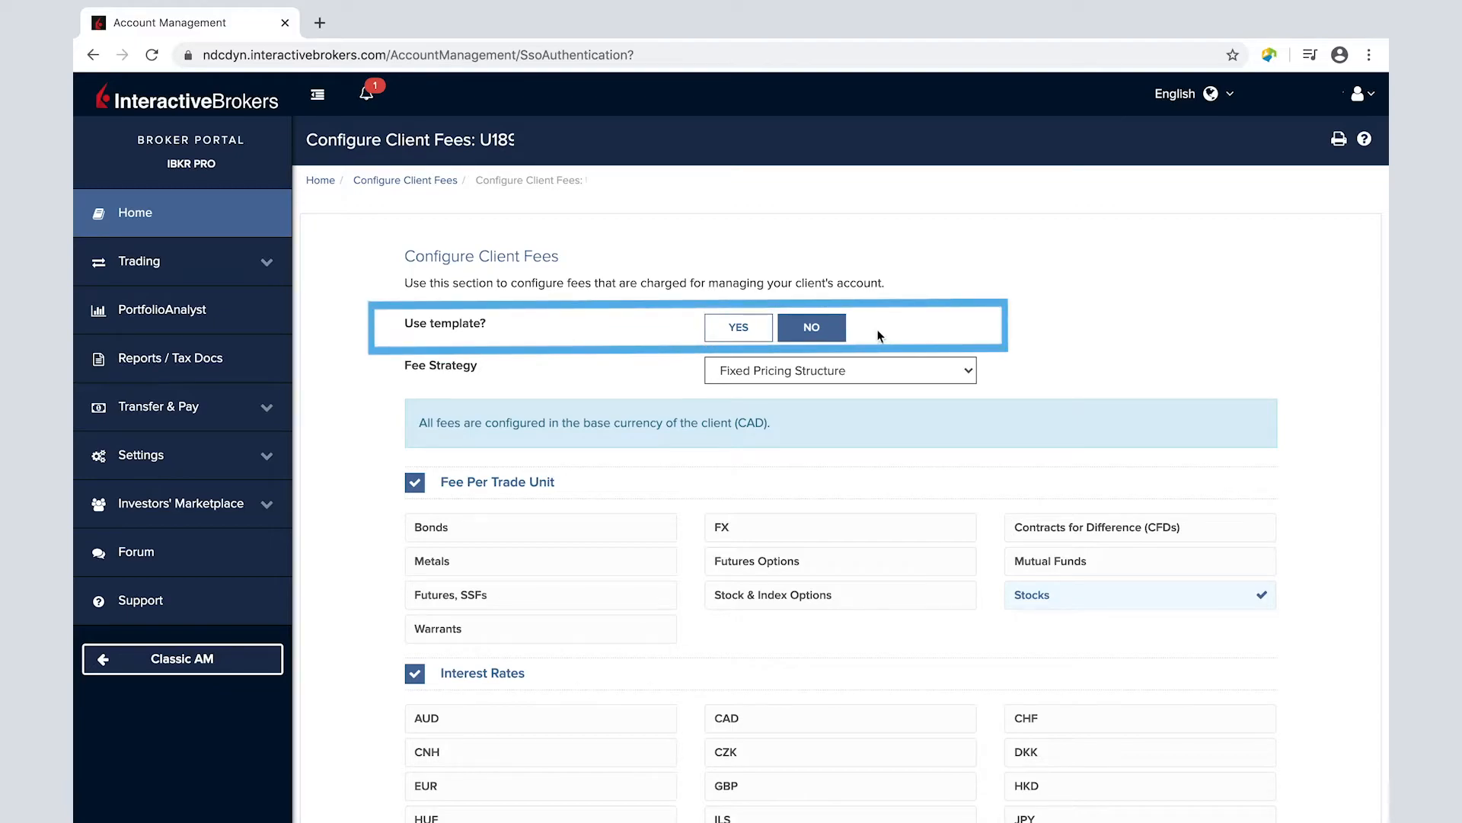
left_click(748, 333)
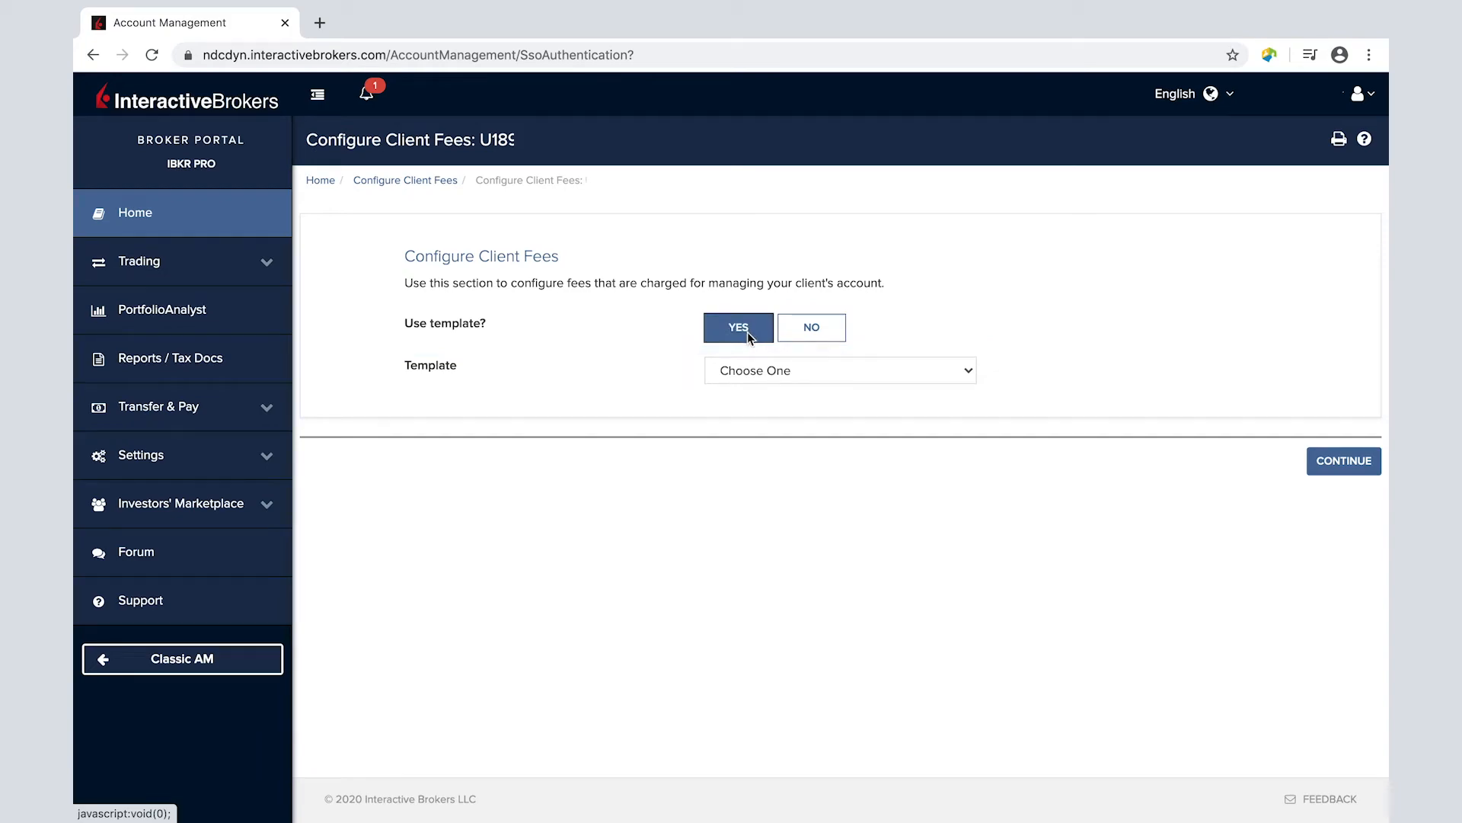
left_click(753, 372)
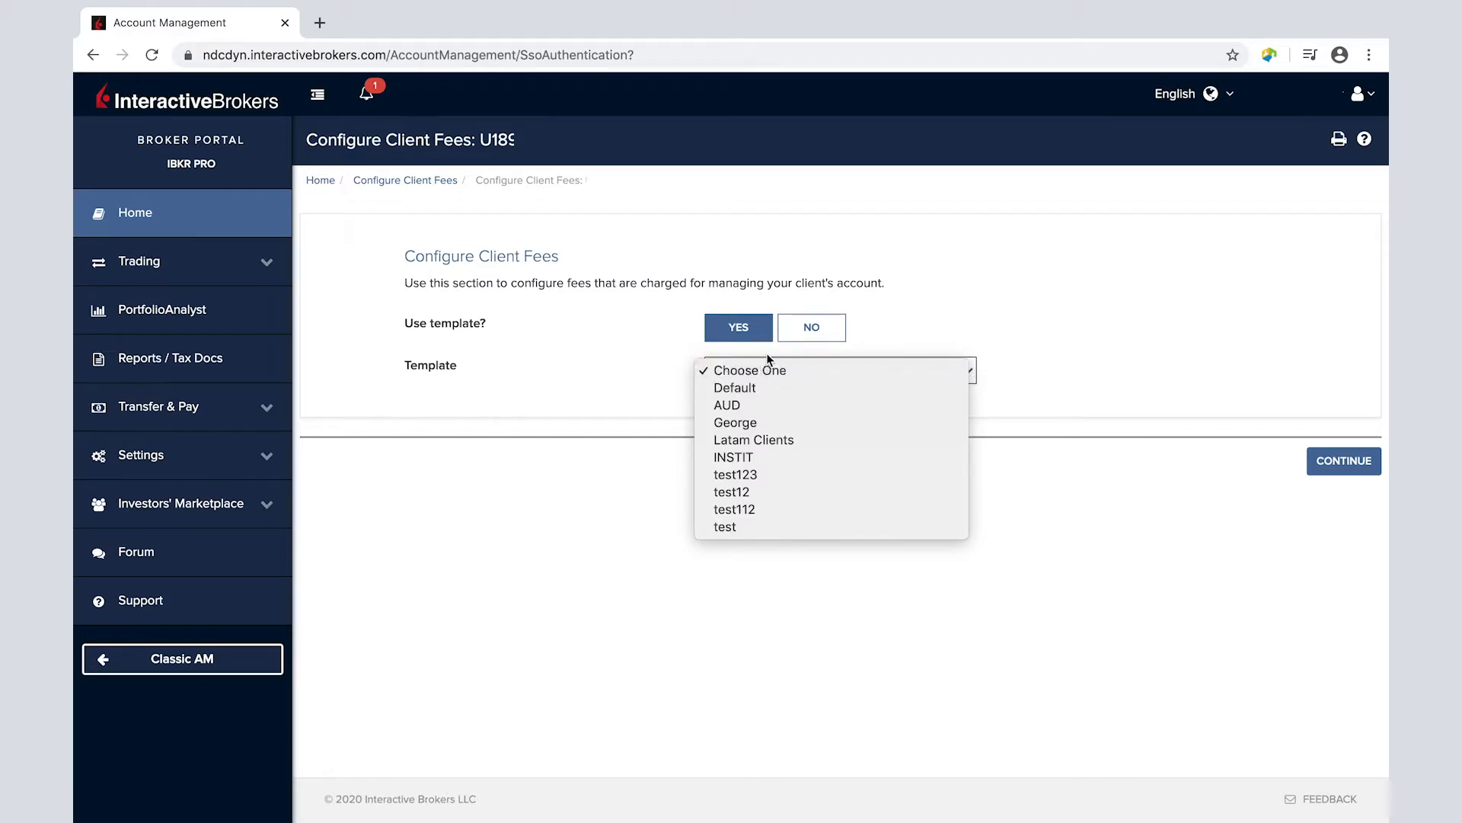
left_click(791, 335)
left_click(791, 335)
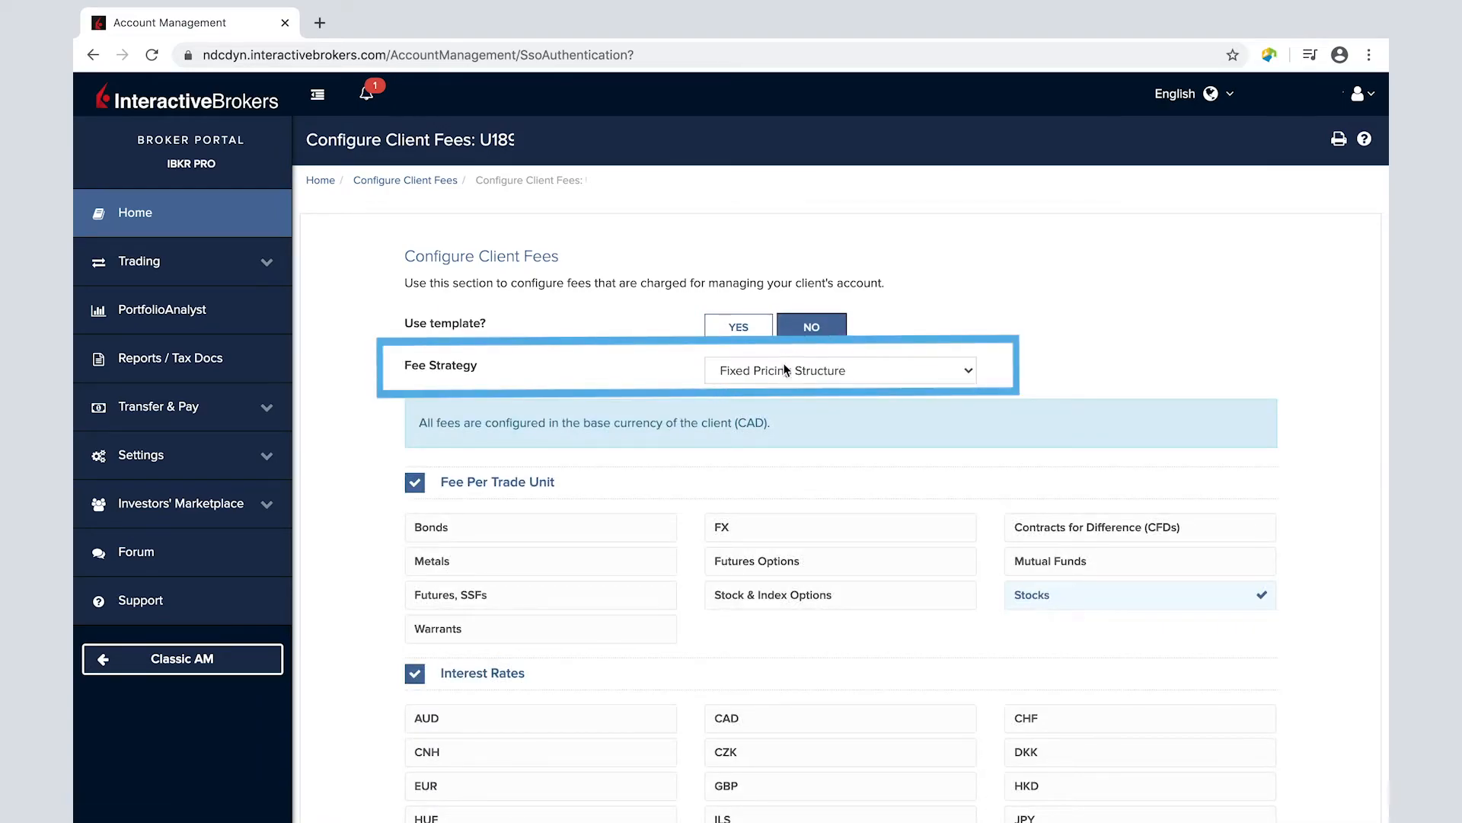
- Choose Fixed Pricing Structure as the fee strategy and save USD as the currency for stock trade fees
left_click(783, 371)
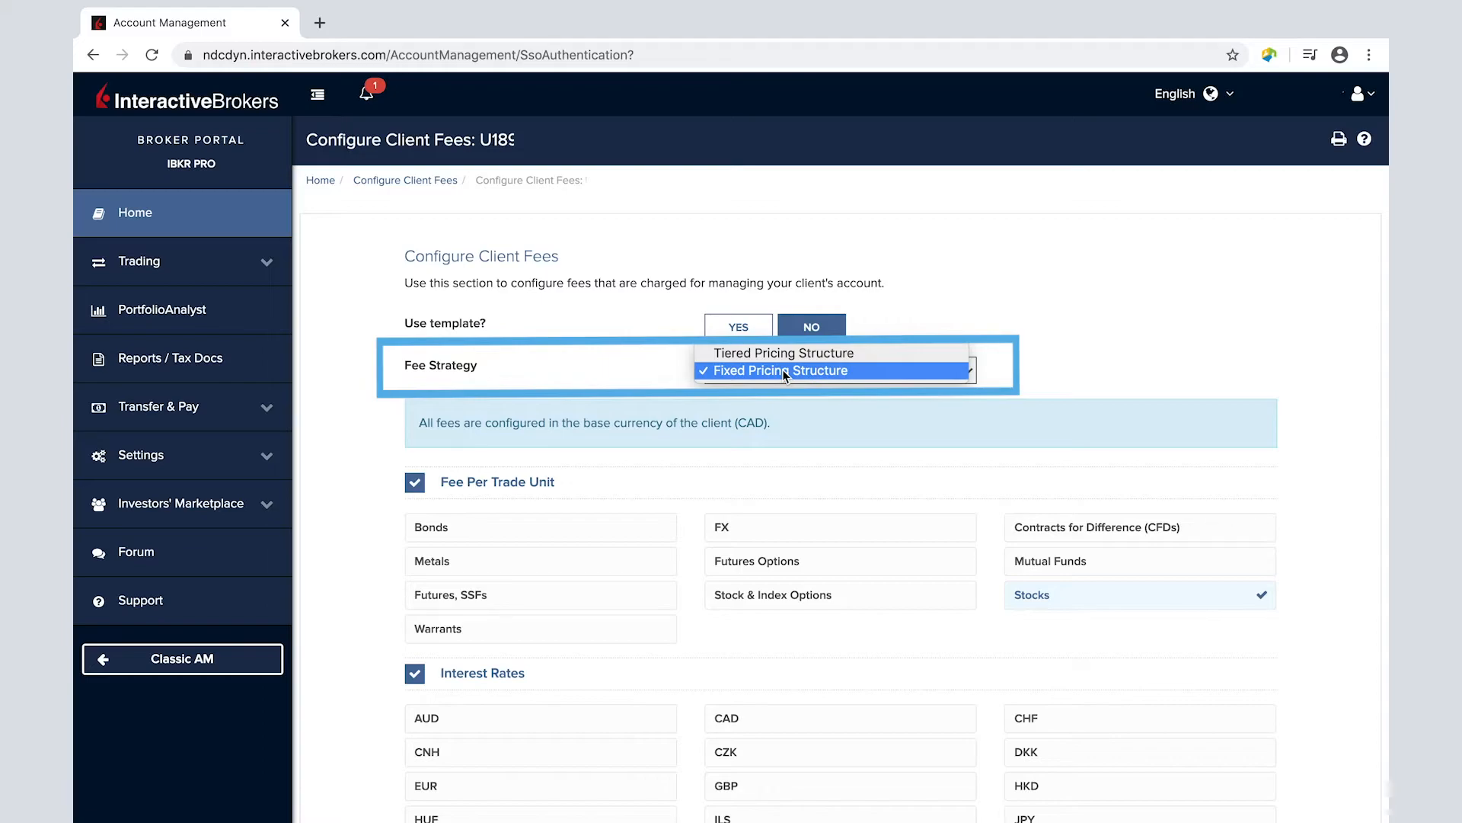
left_click(783, 371)
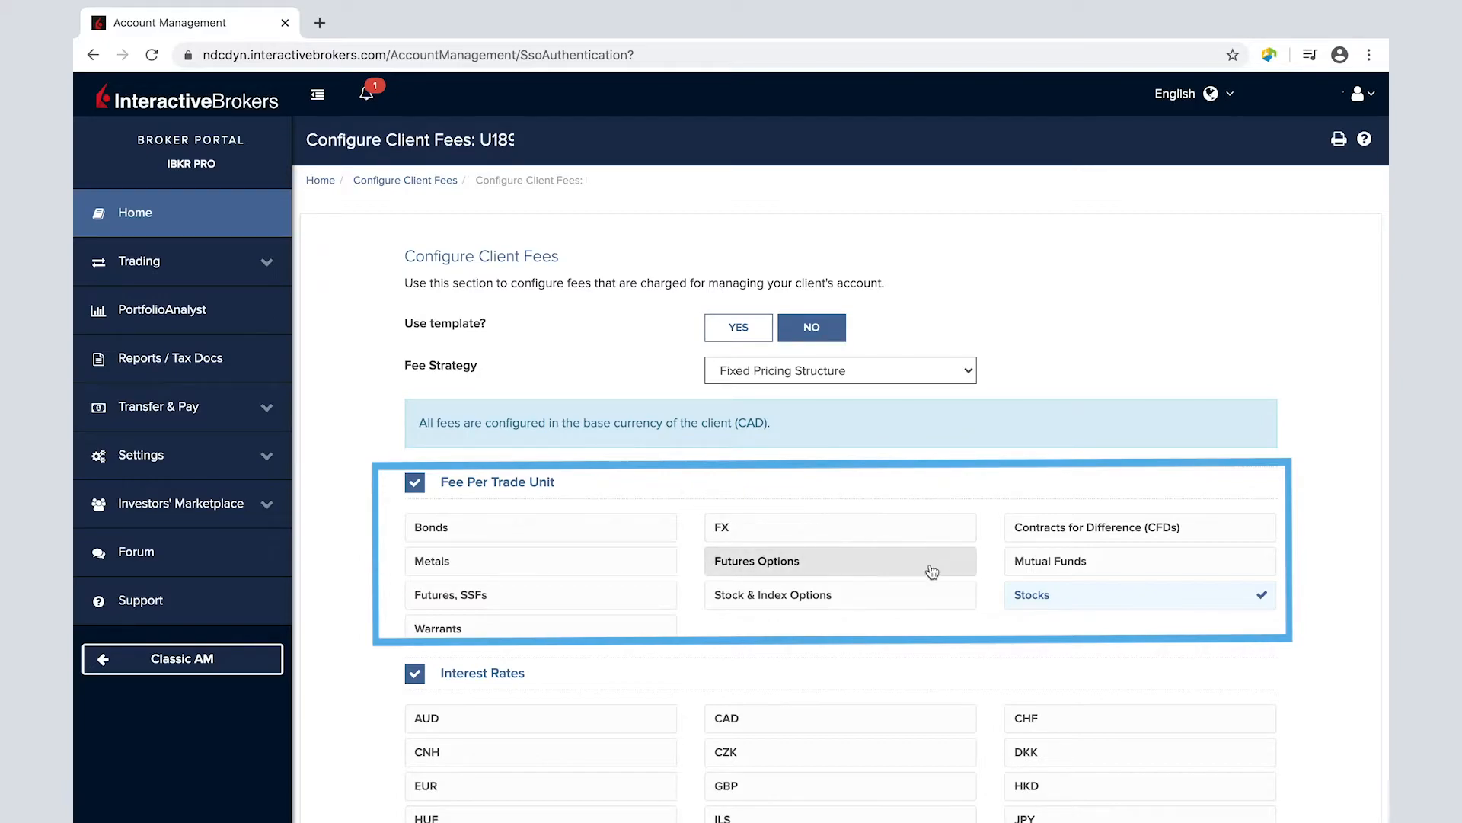
left_click(1025, 602)
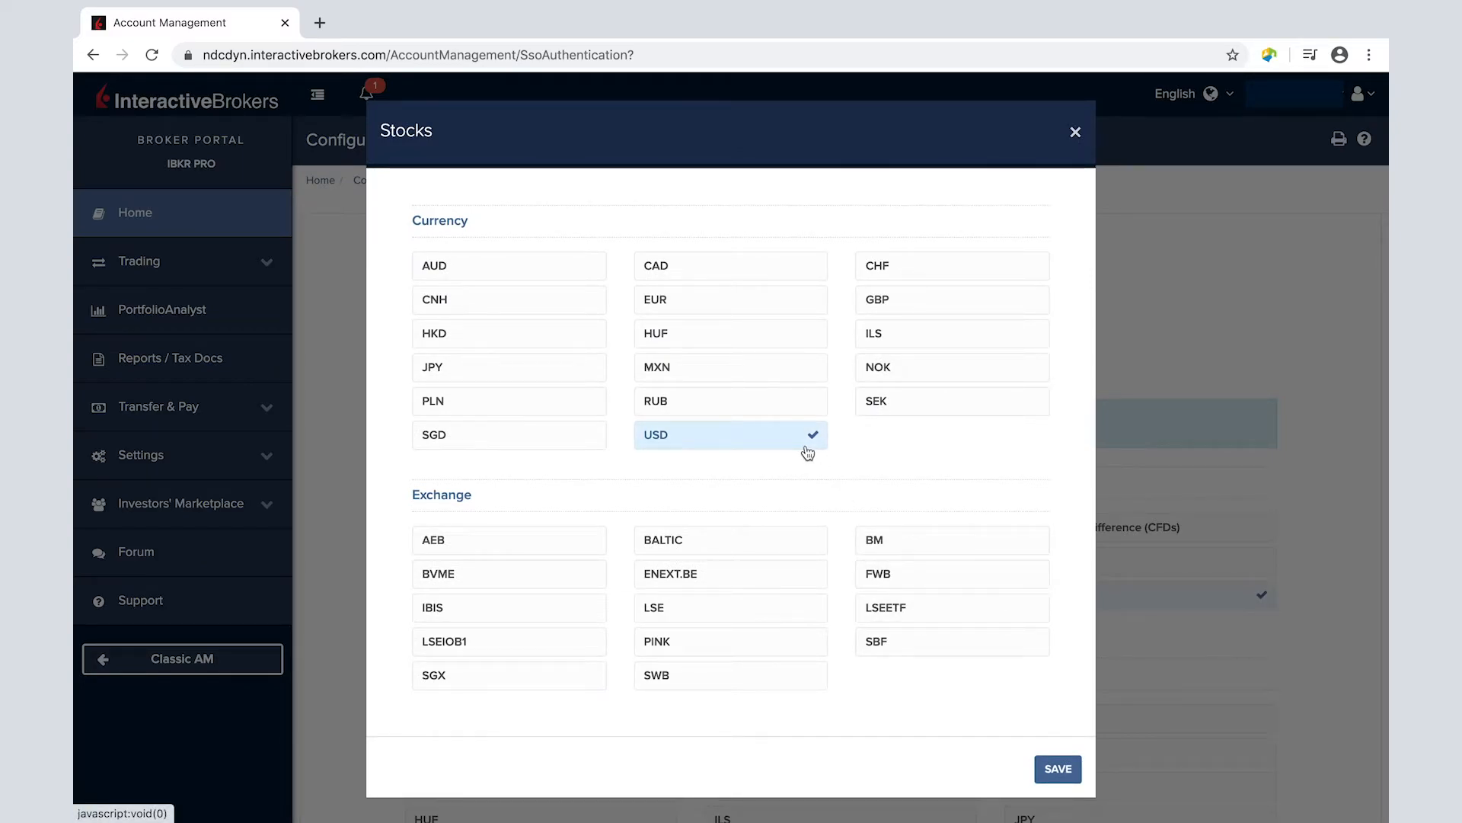
left_click(1057, 769)
- Keep USD as the selected interest rate currency and continue to the Fee Per Trade Unit settings
scroll(1051, 768, "down", 2)
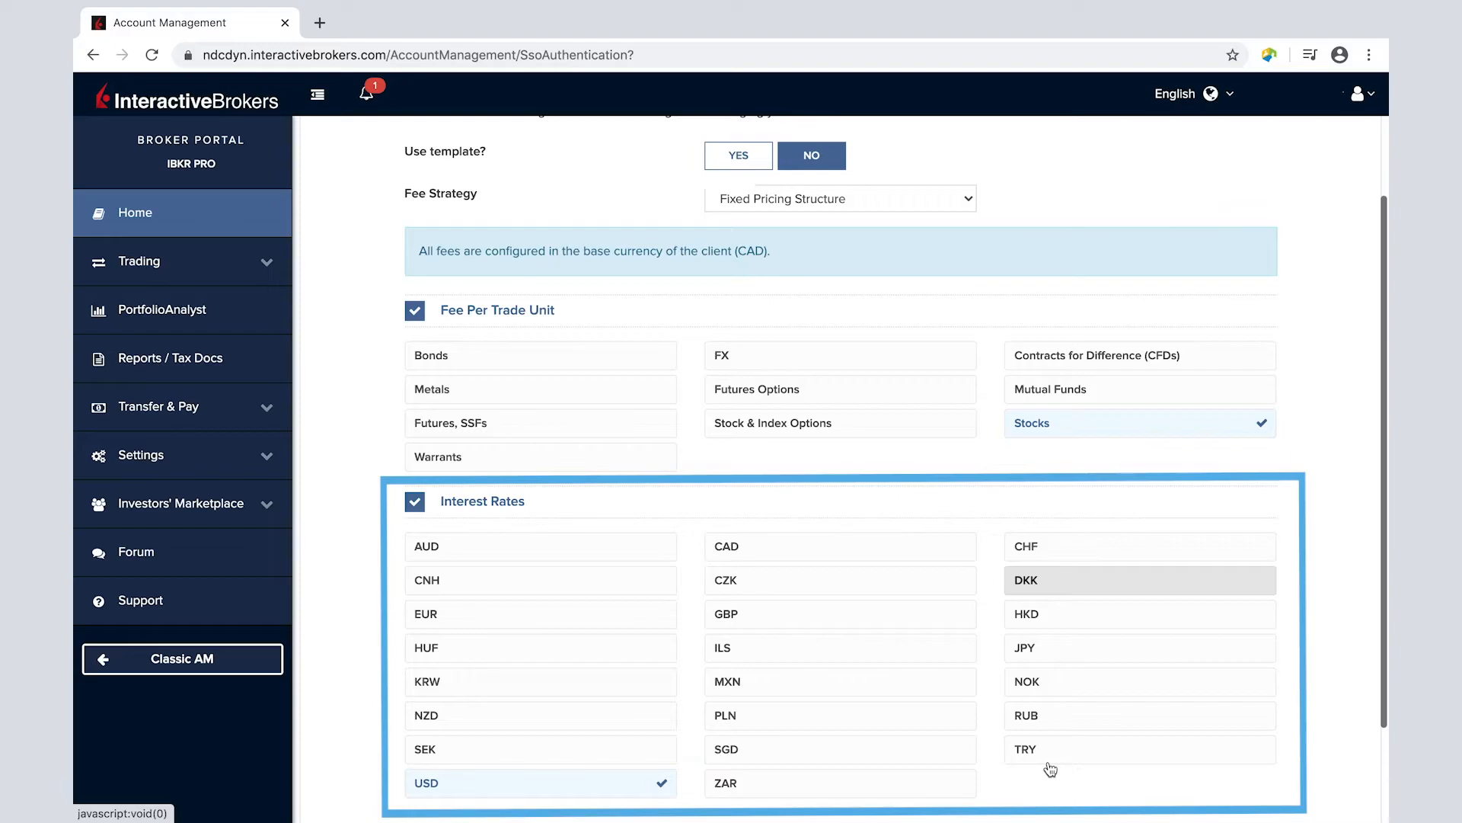
scroll(1051, 769, "down", 1)
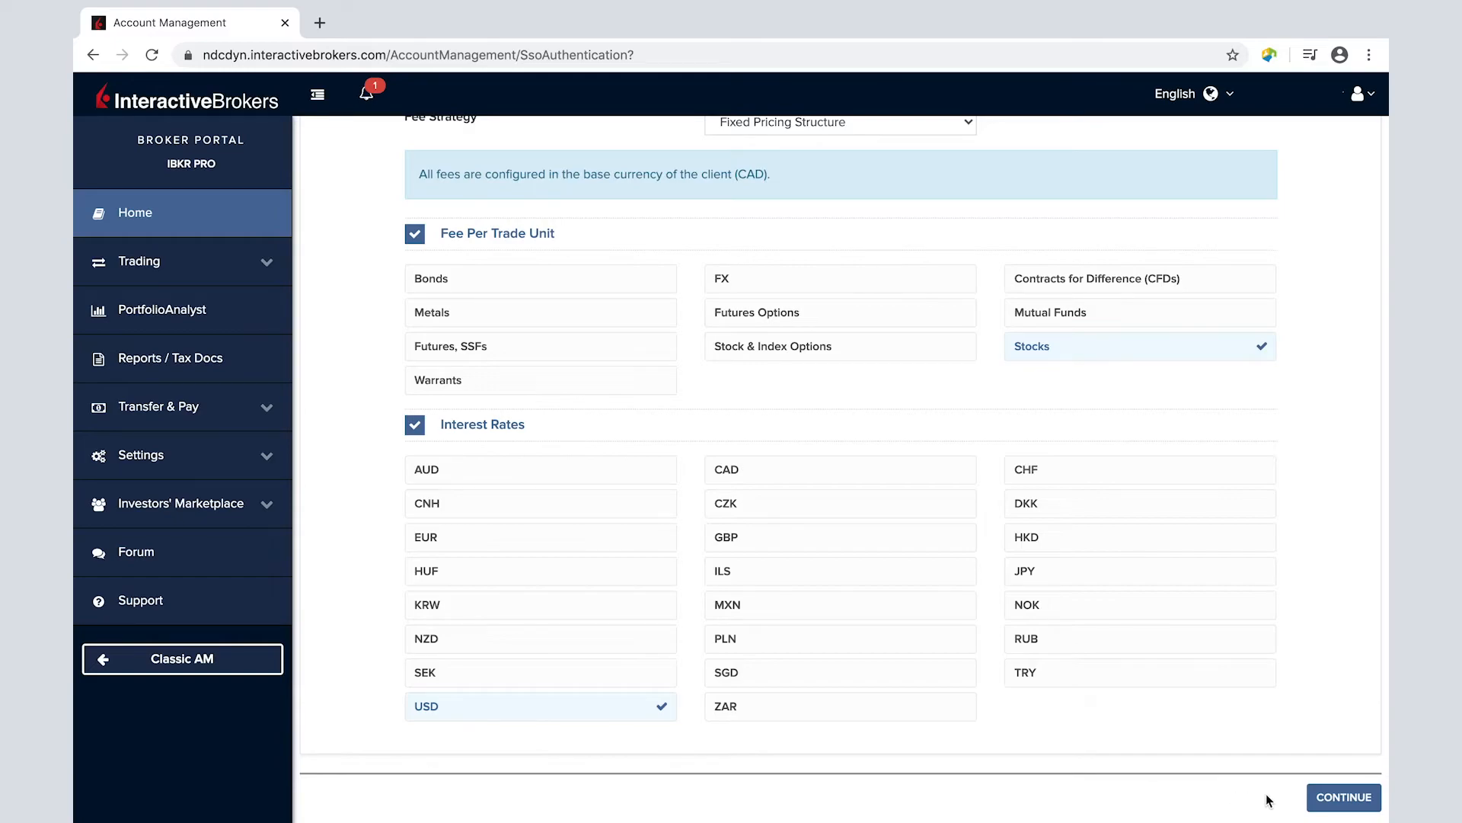
left_click(1344, 797)
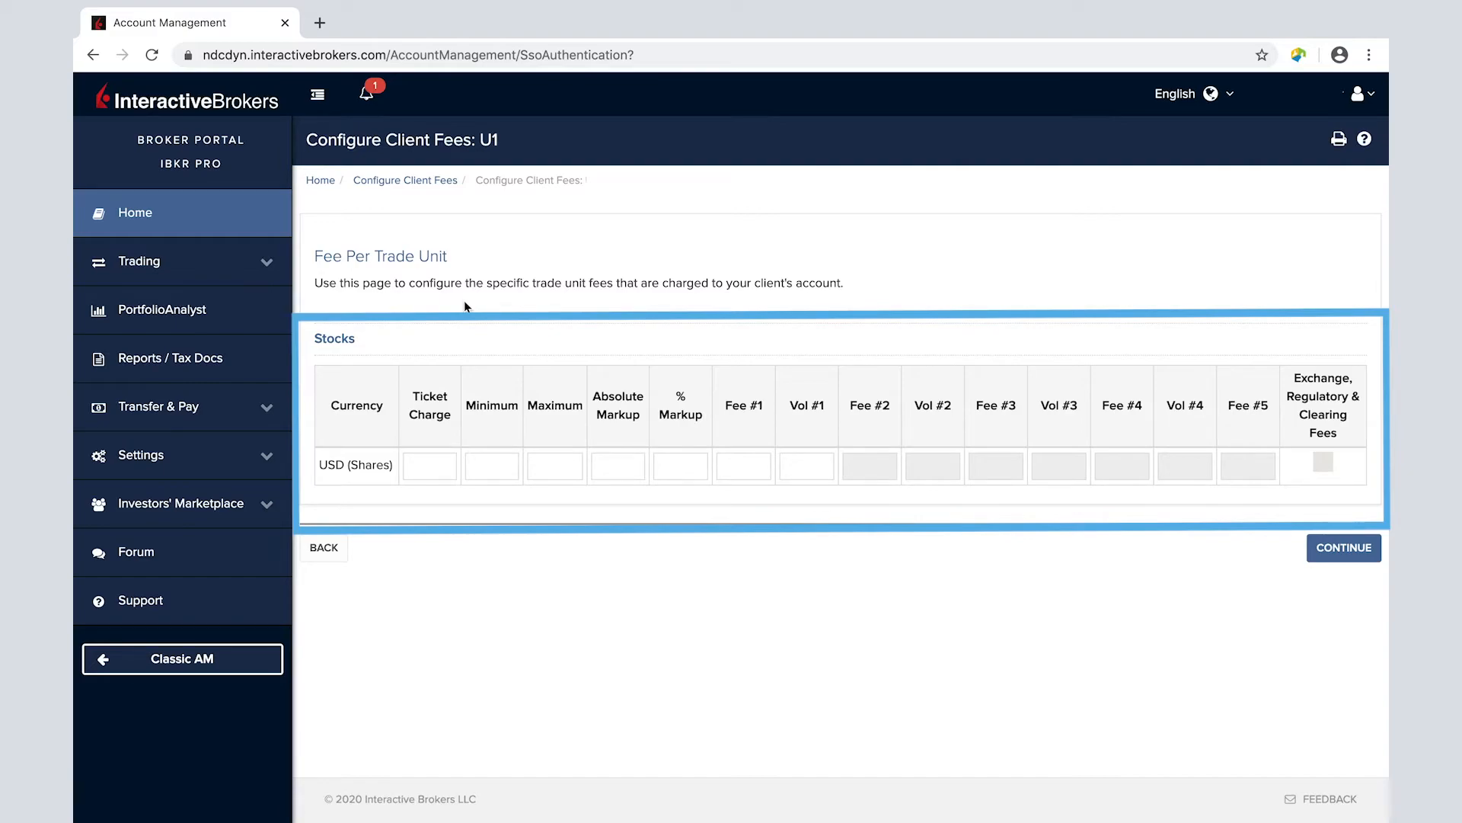
- Set the stocks ticket charge for USD shares to 5 and submit the trade unit fees
left_click(428, 469)
type("5")
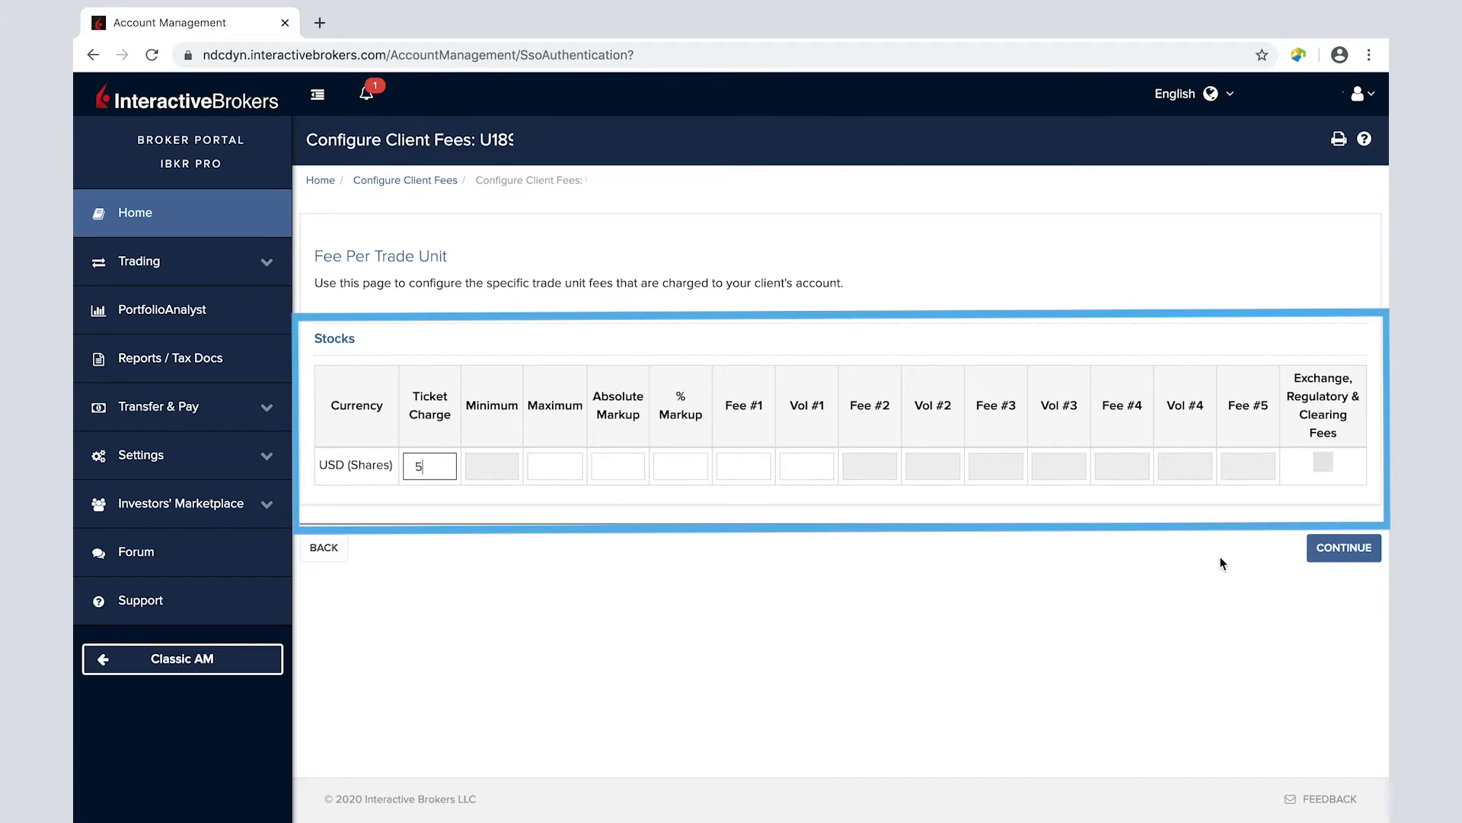
left_click(1315, 554)
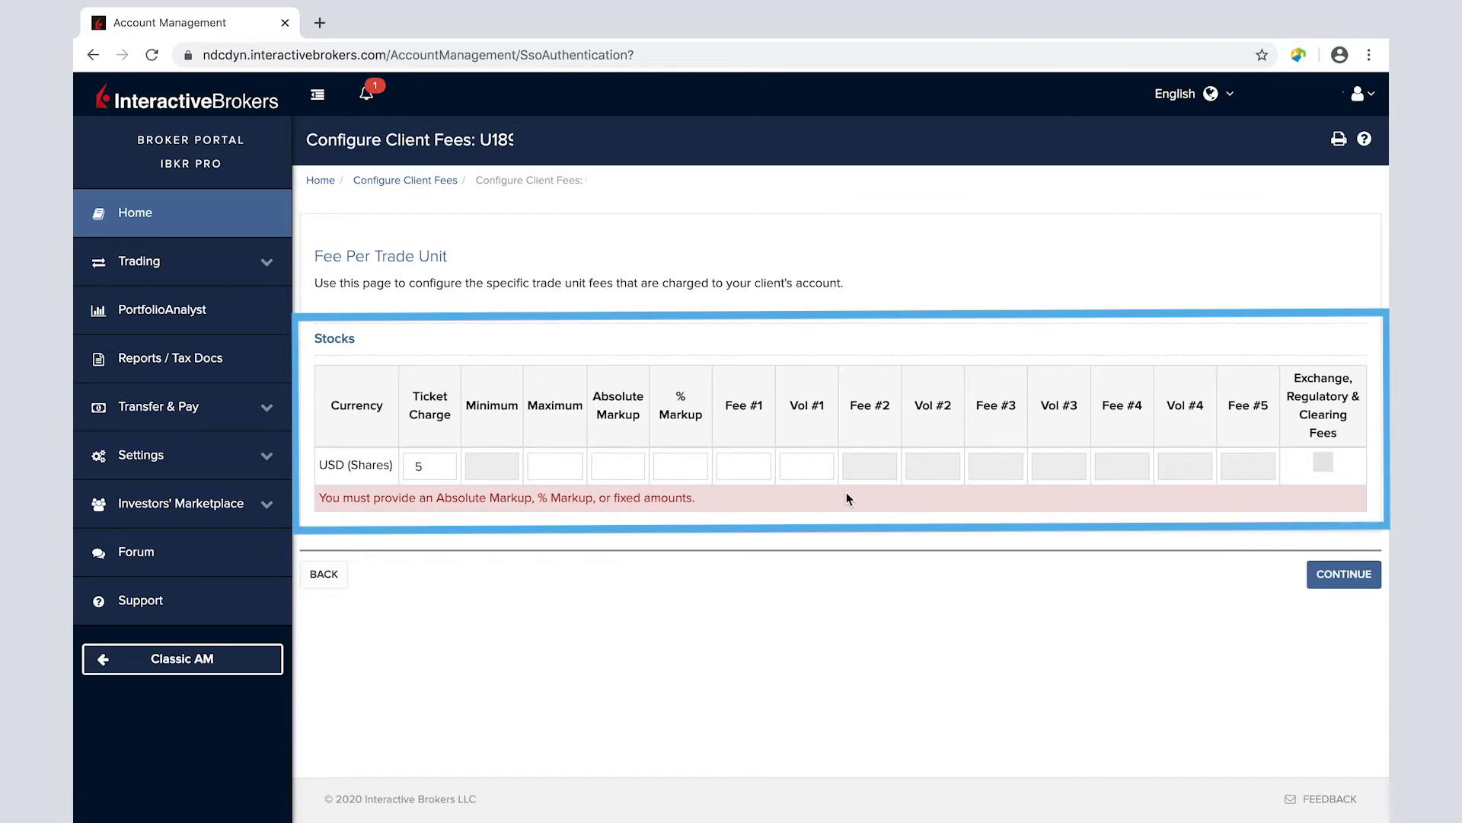
- Try an absolute markup of 5 for USD shares
left_click(621, 465)
type("5")
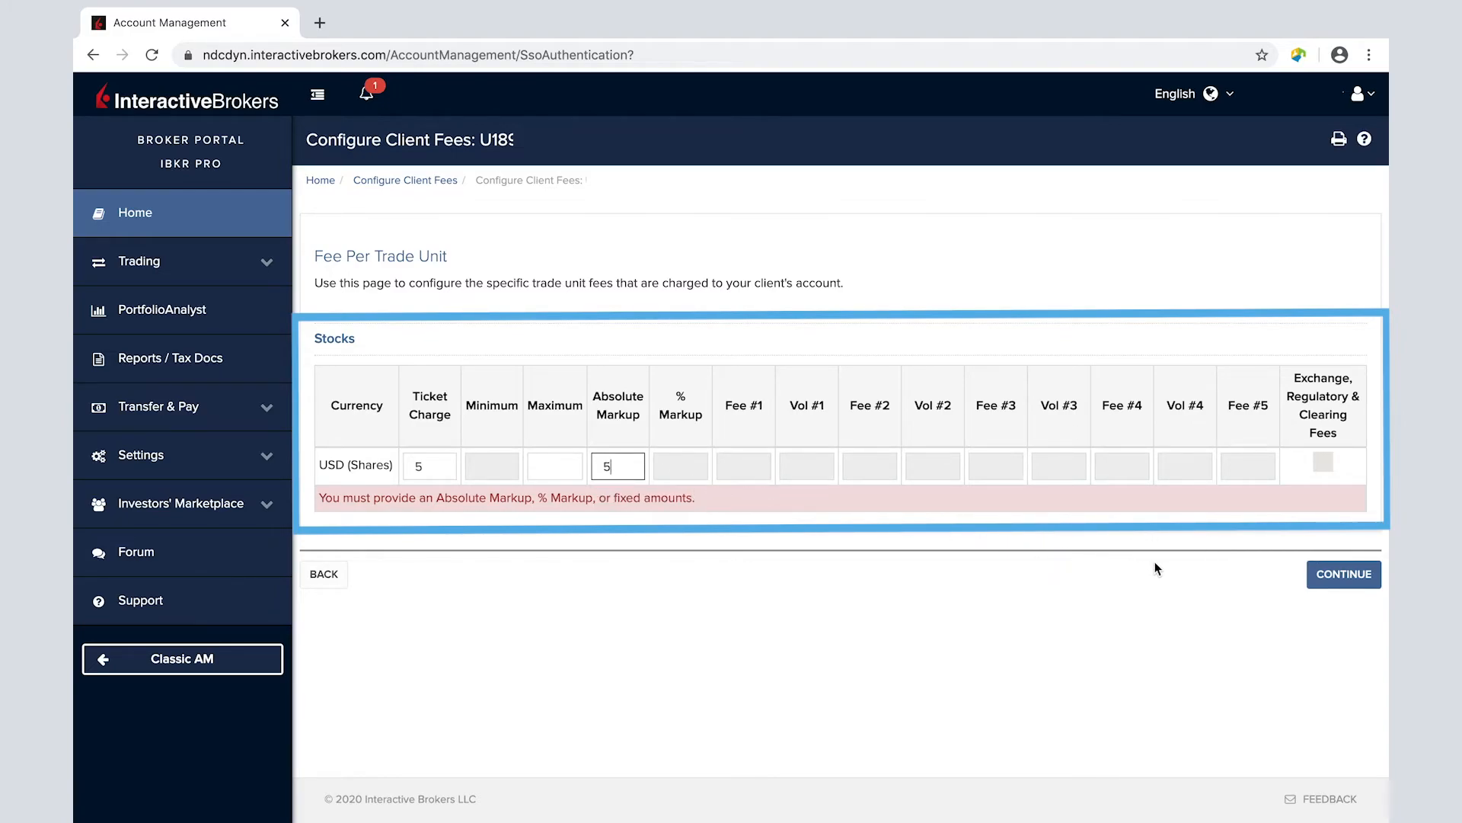
left_click(1344, 575)
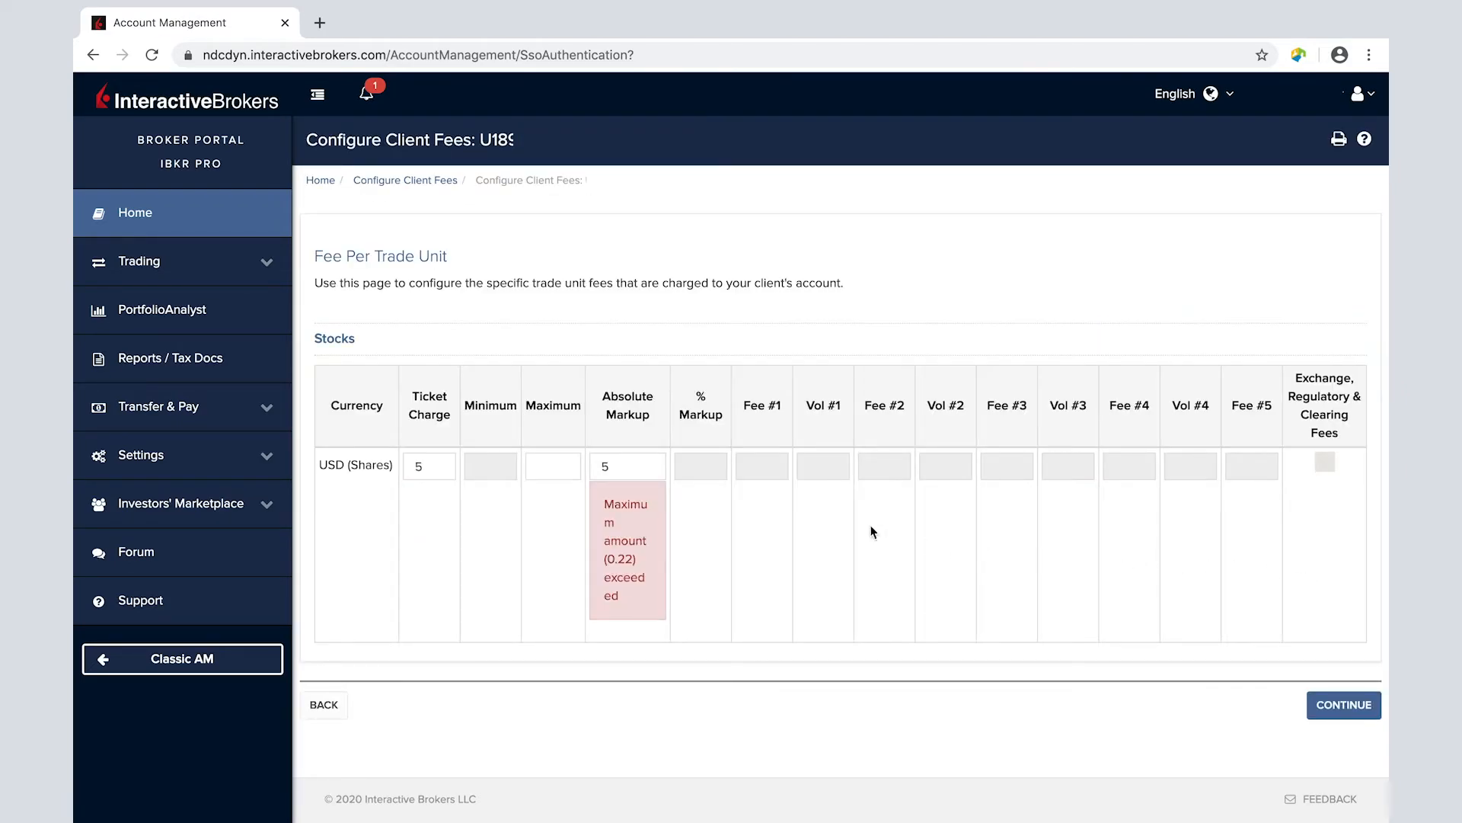
- Set the absolute markup for USD shares to 0.2 and continue to the interest rate fees
left_click(644, 467)
key("BackSpace")
type("0.2")
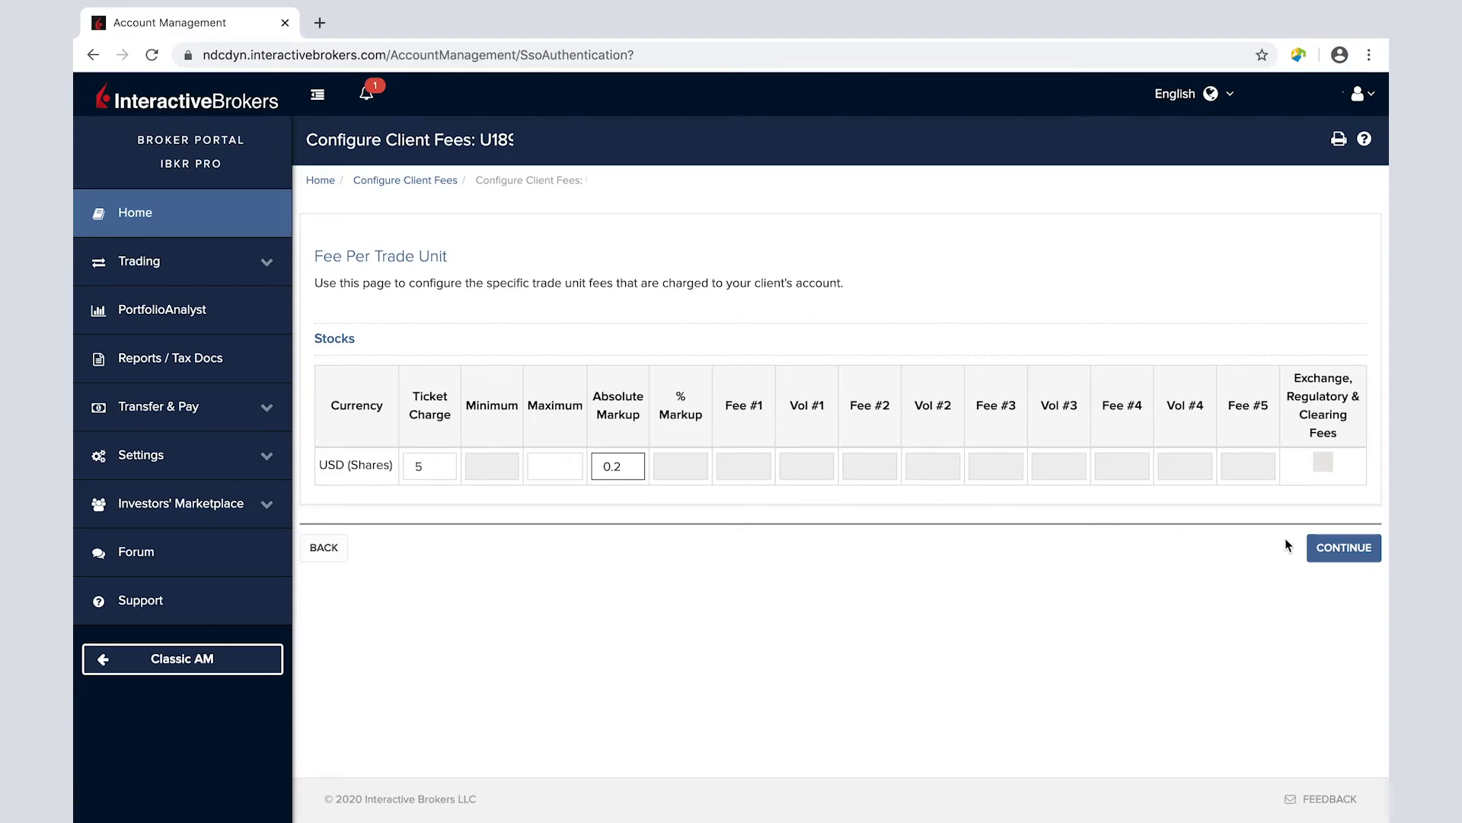
left_click(1341, 547)
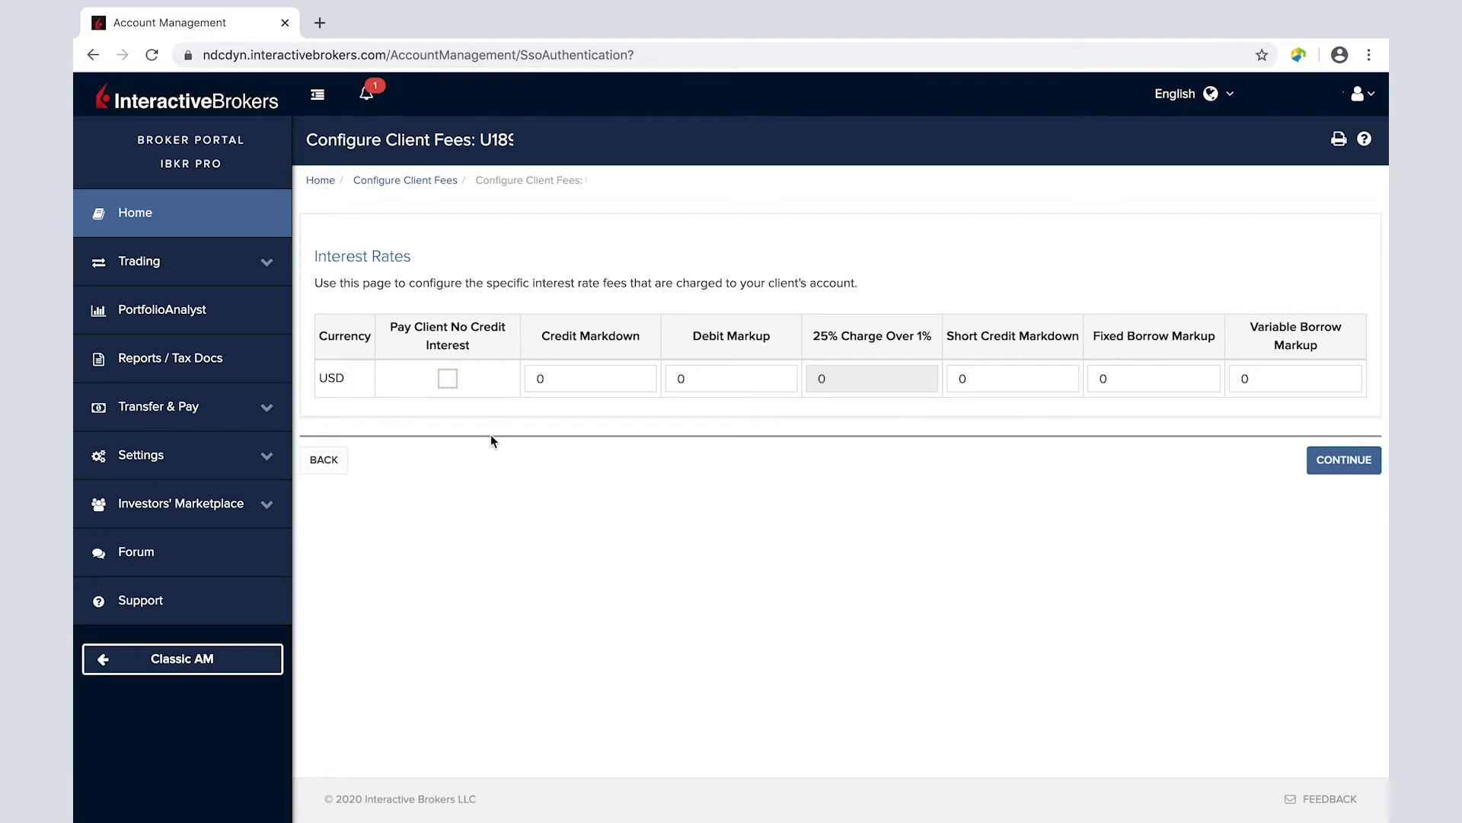
- Enable Pay Client No Credit Interest for USD and submit the reviewed client fee configuration
left_click(457, 388)
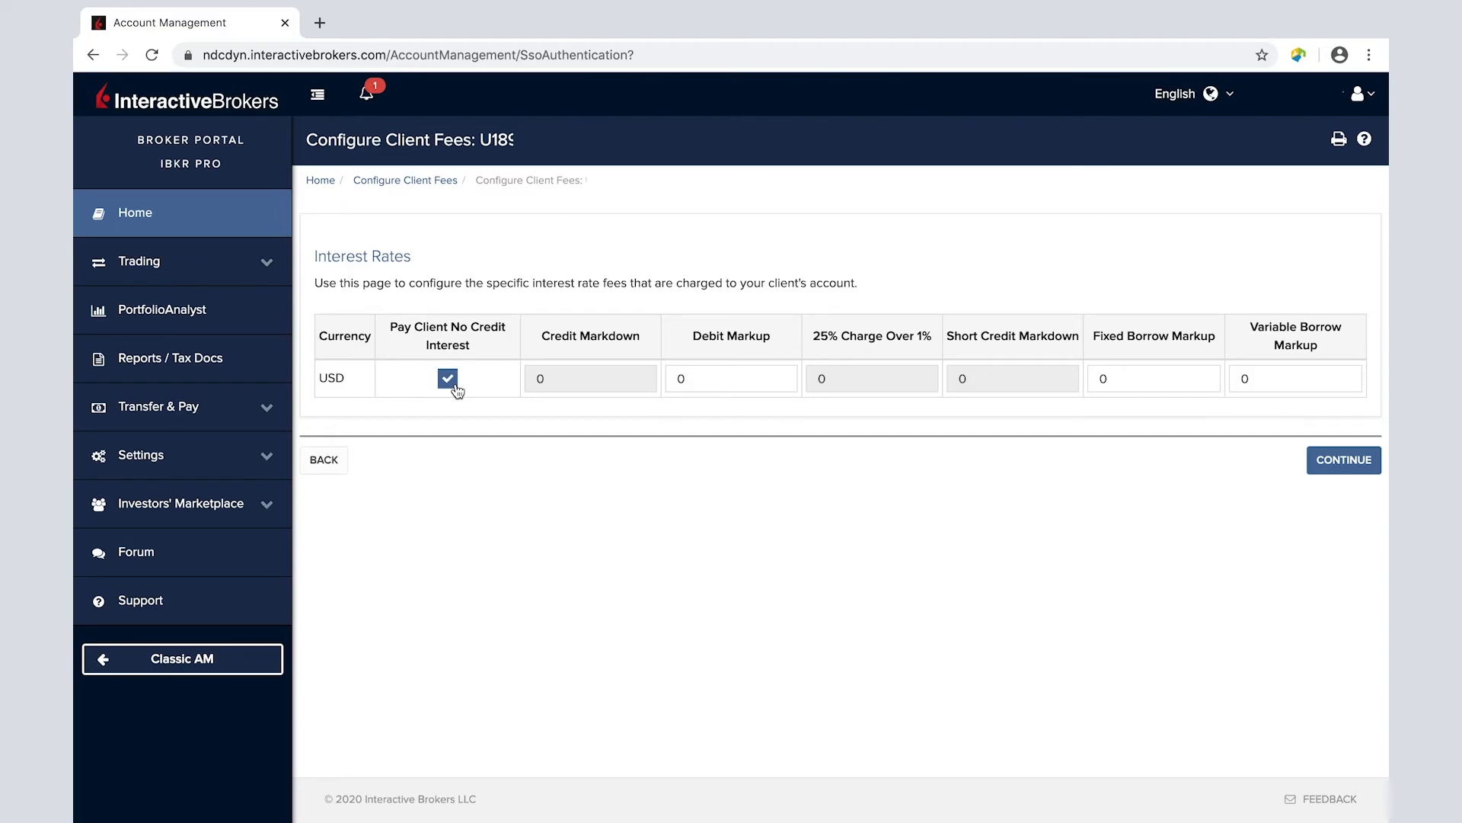
left_click(1320, 469)
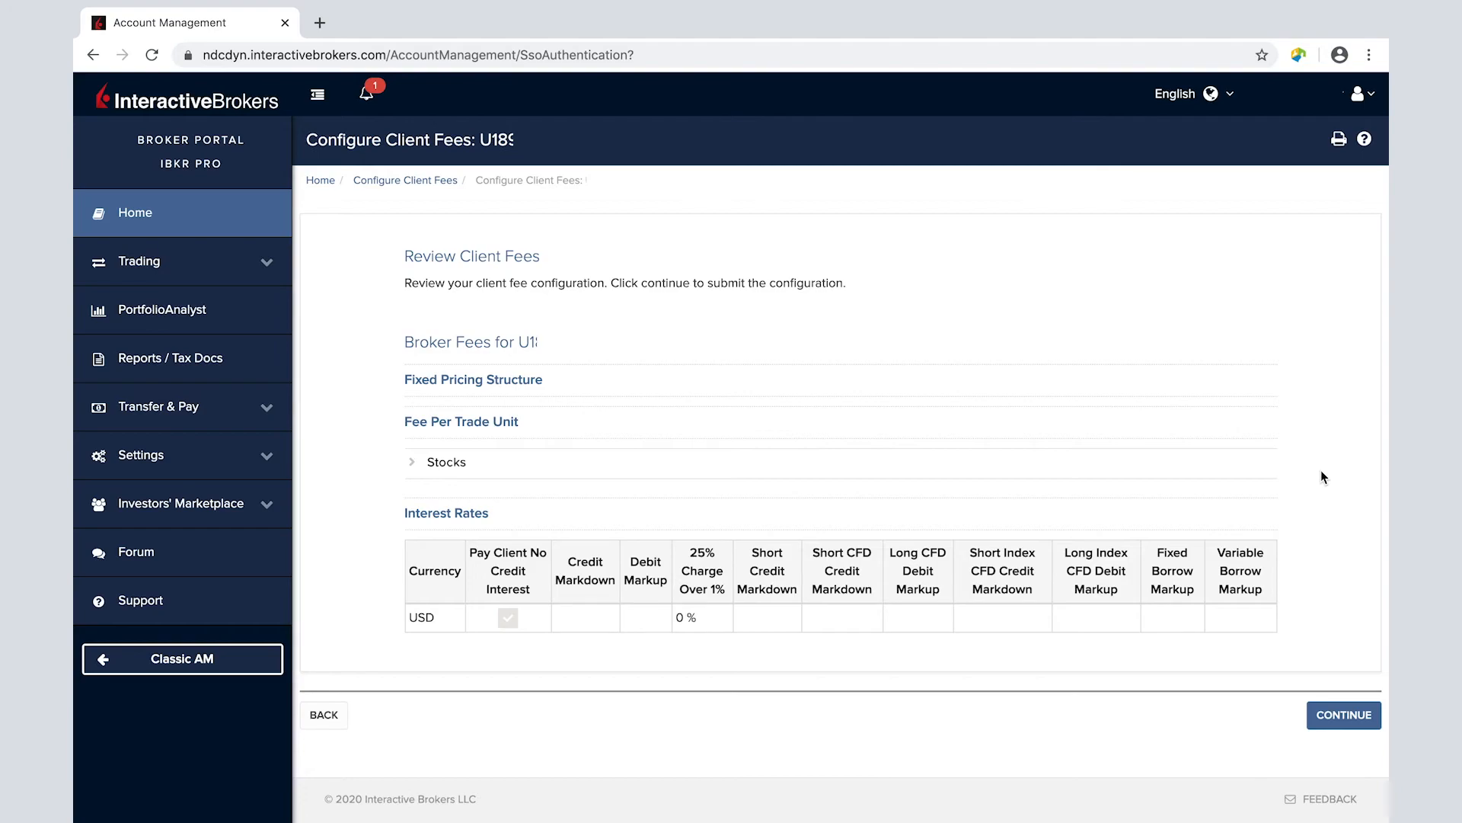
left_click(1341, 708)
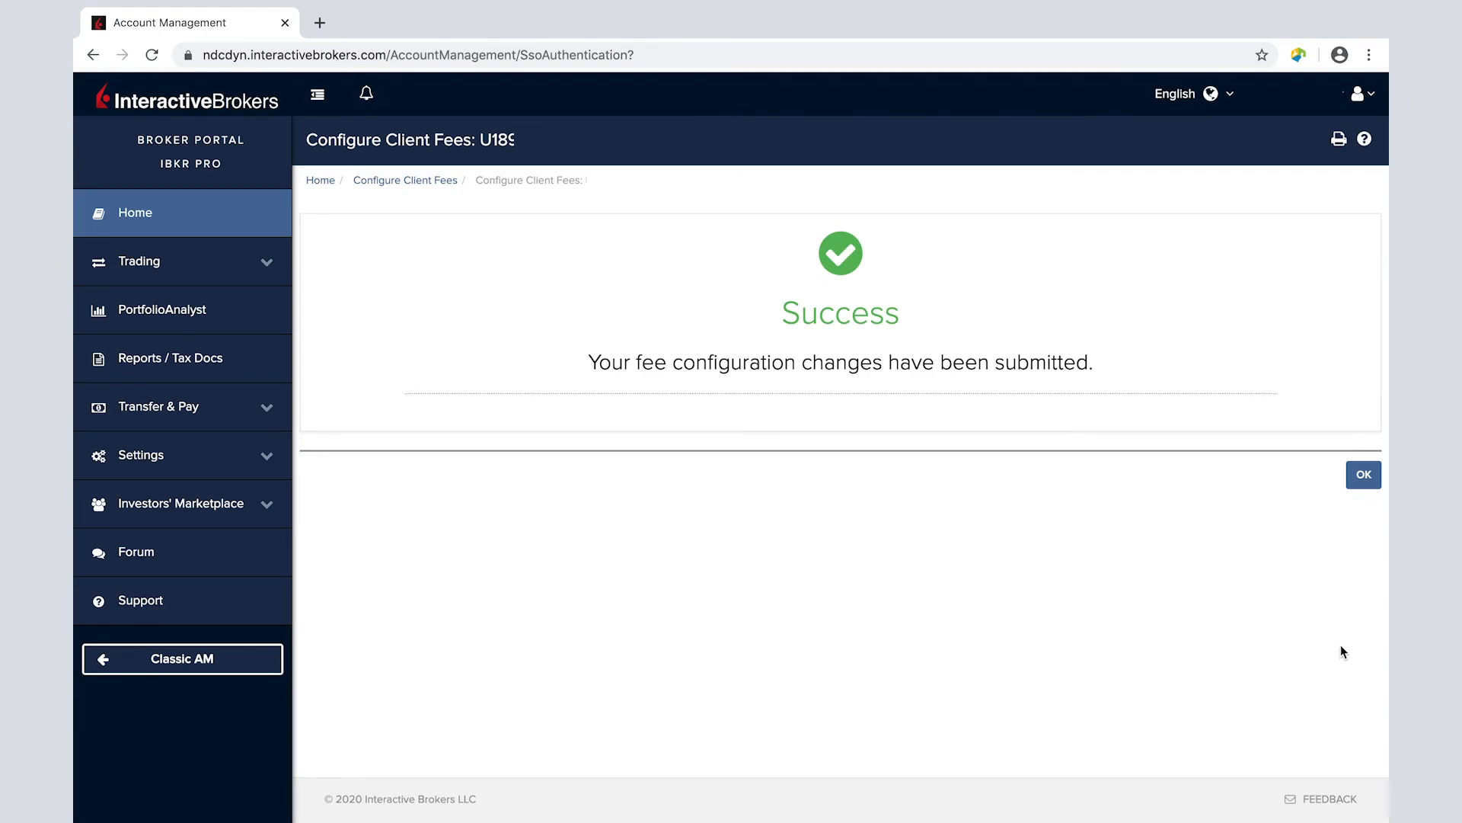
- Leave the submitted configuration and open the selected client account's fees for editing, keeping the Tiered Pricing Structure strategy
left_click(1360, 476)
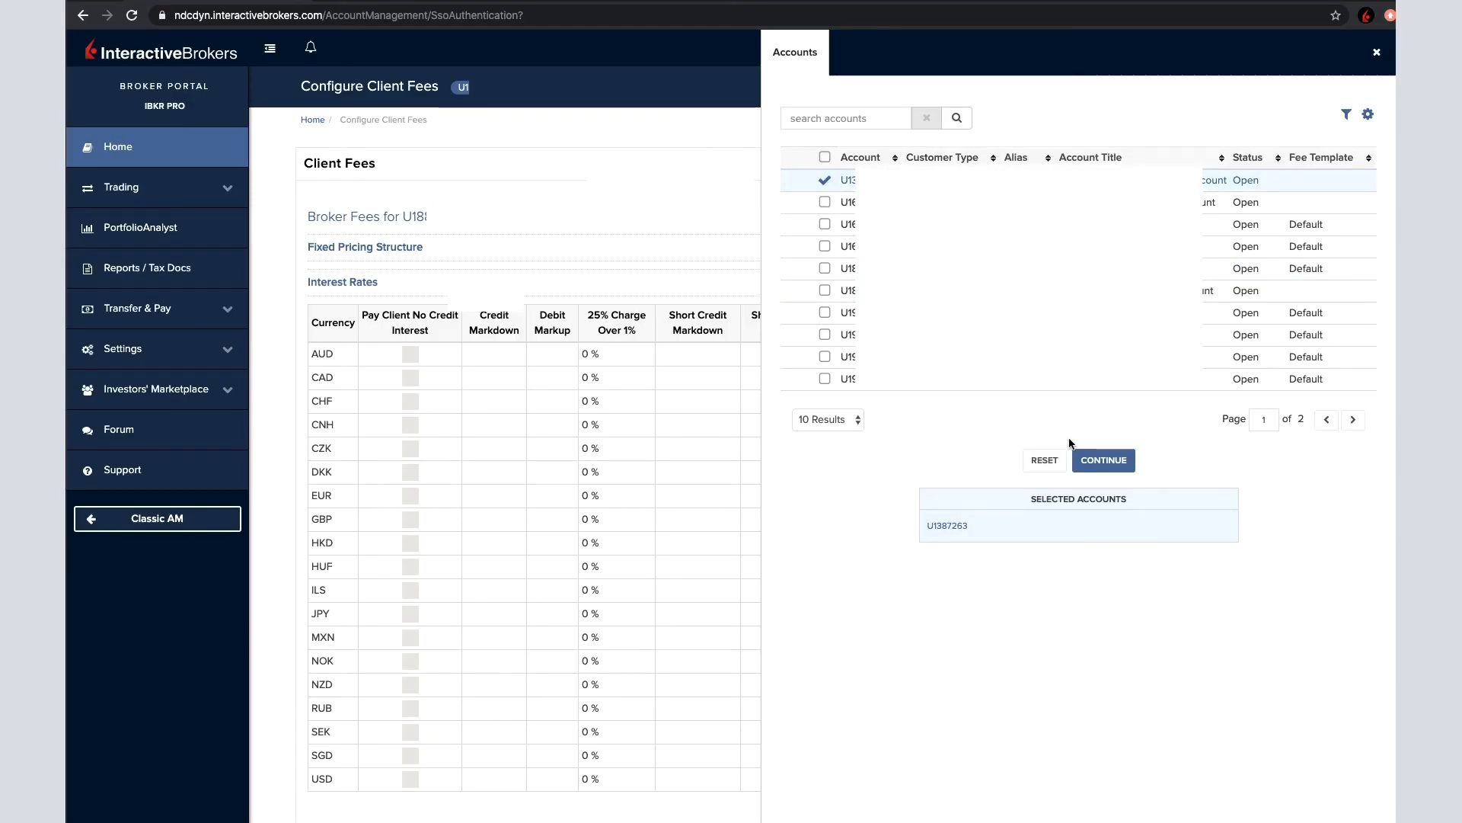
left_click(1097, 459)
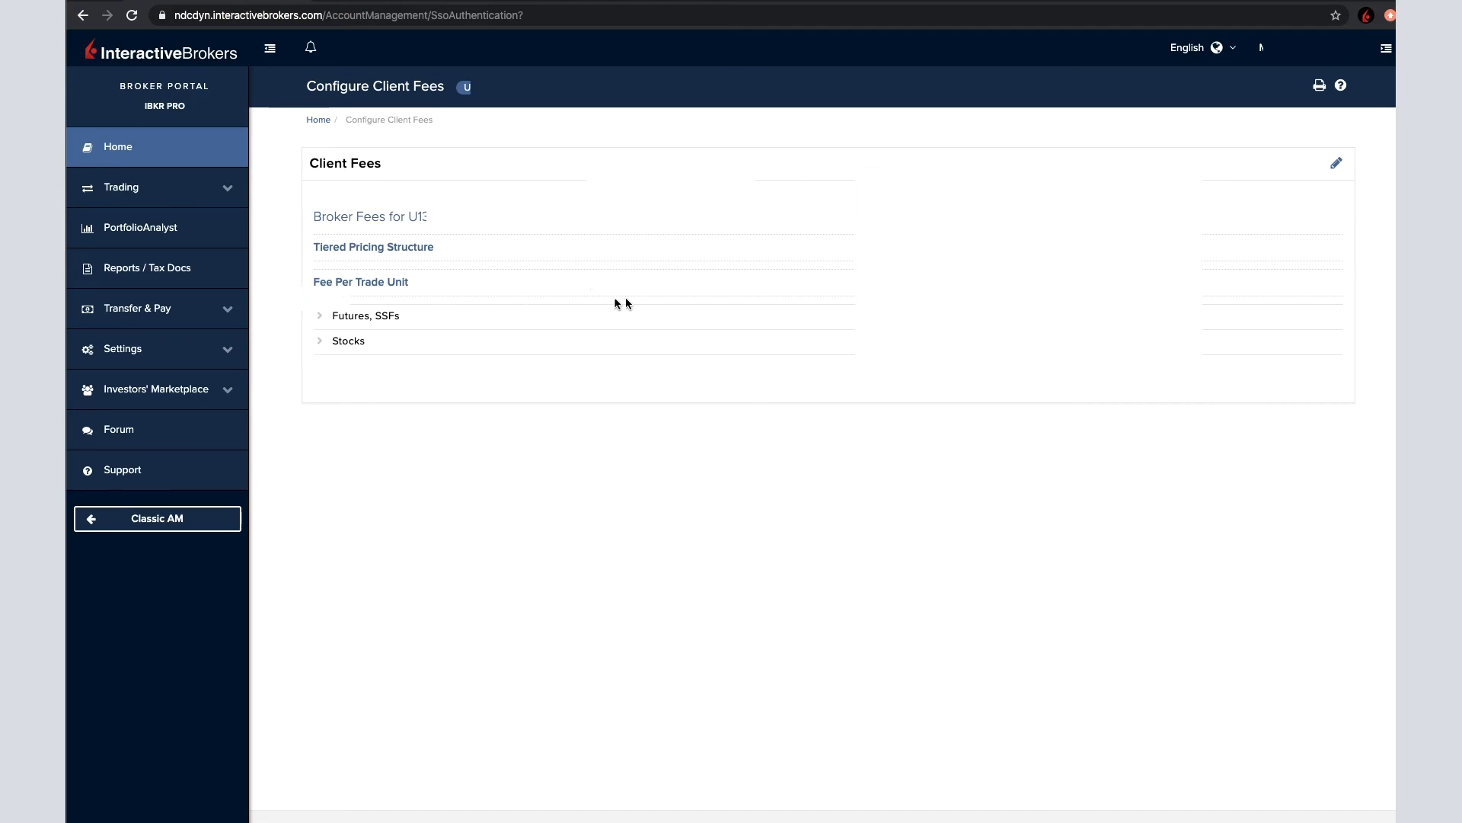
left_click(1336, 163)
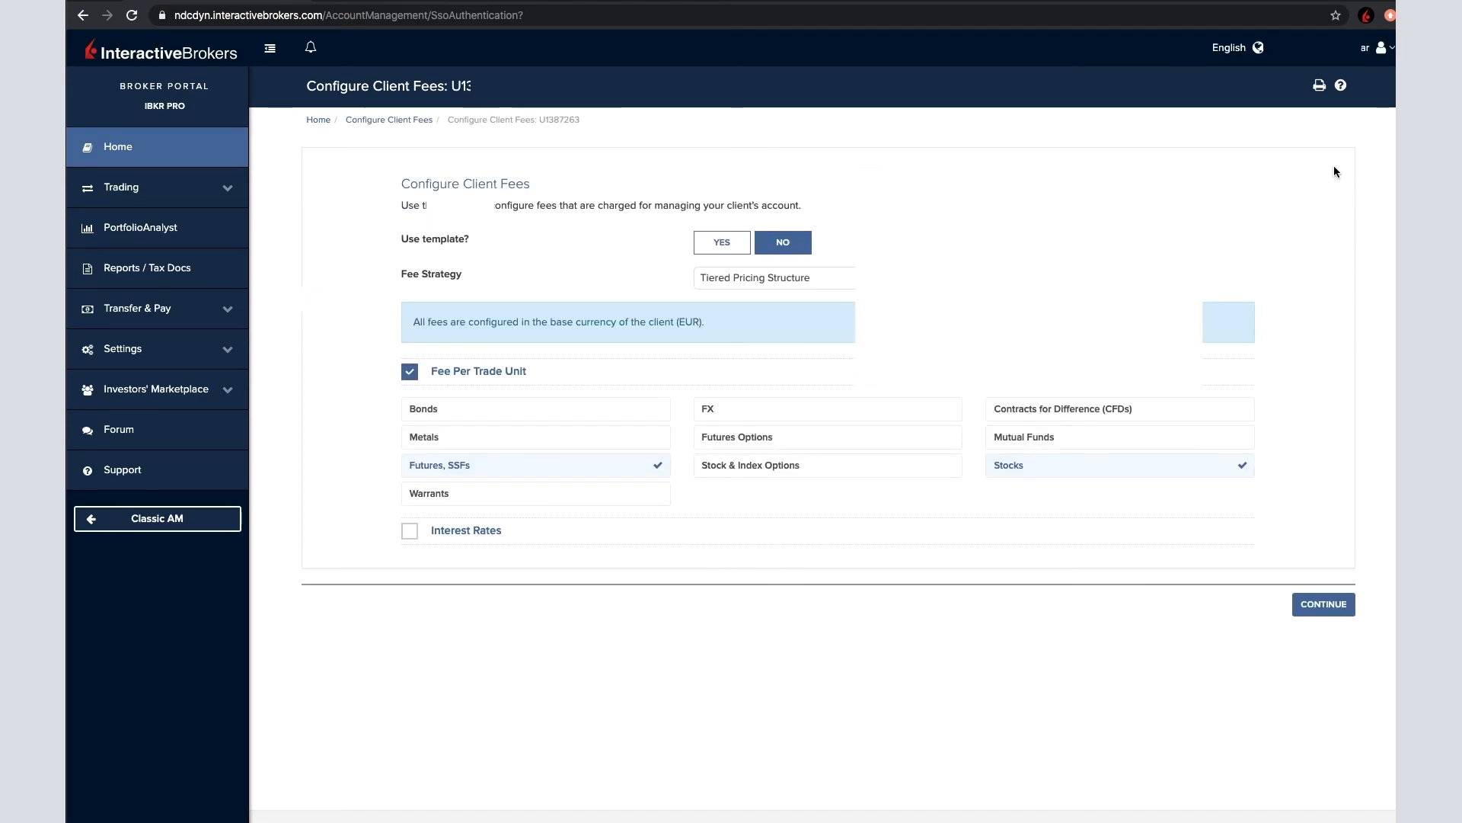
left_click(765, 279)
left_click(765, 279)
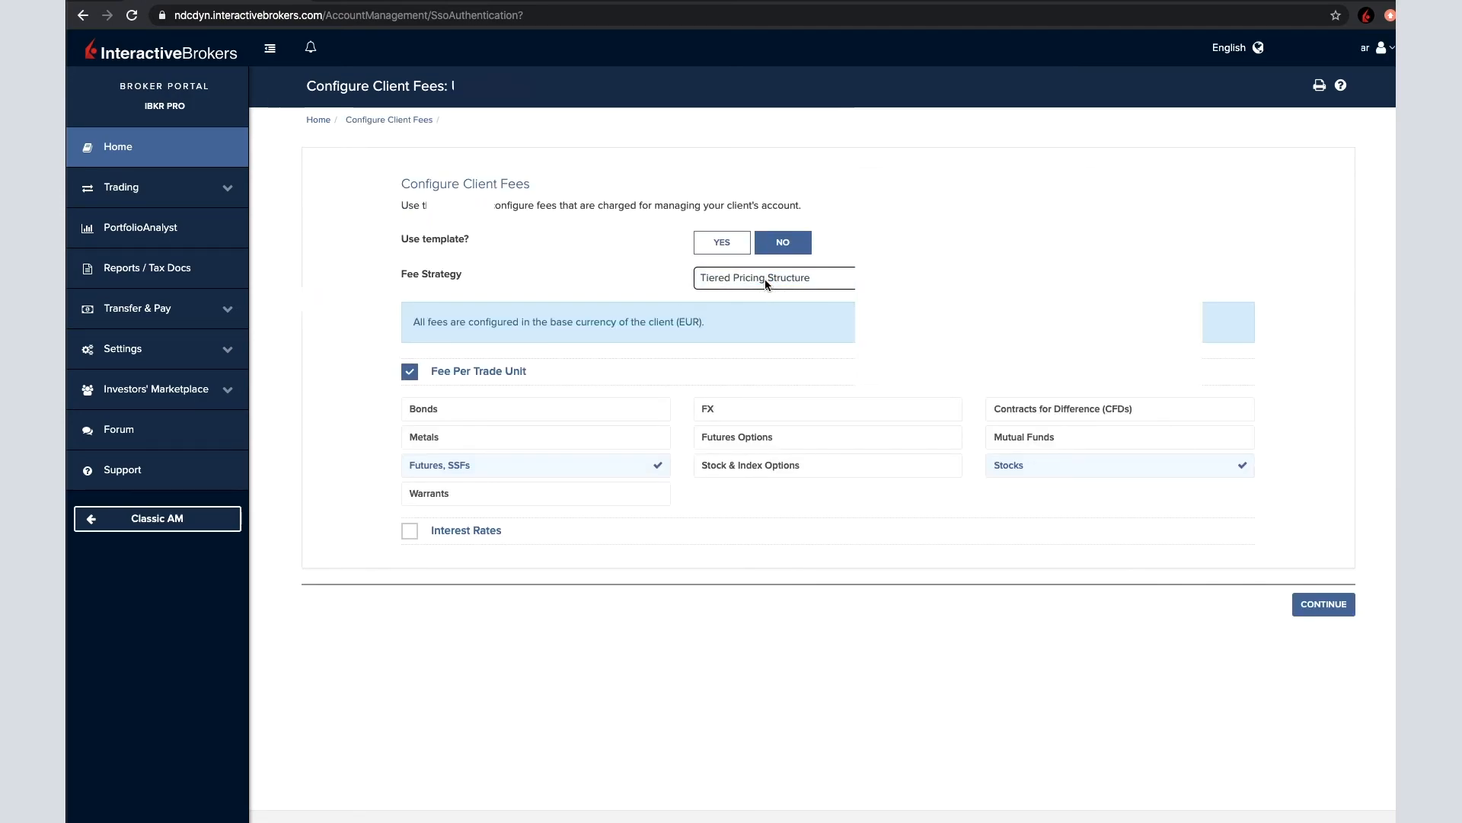
- Add USD bonds to the Fee Per Trade Unit selection and continue to the trade unit fee details
left_click(528, 412)
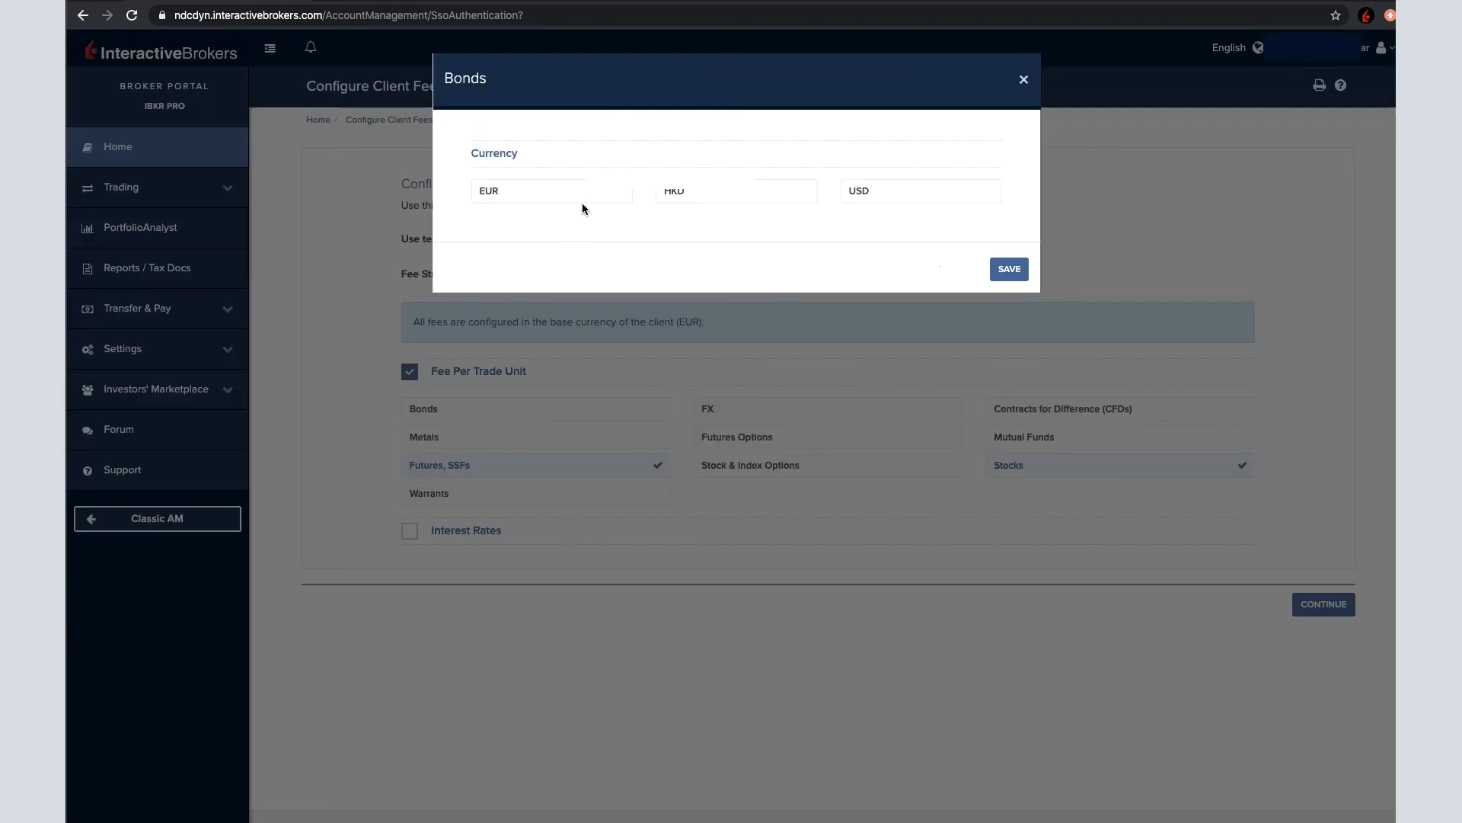
left_click(914, 192)
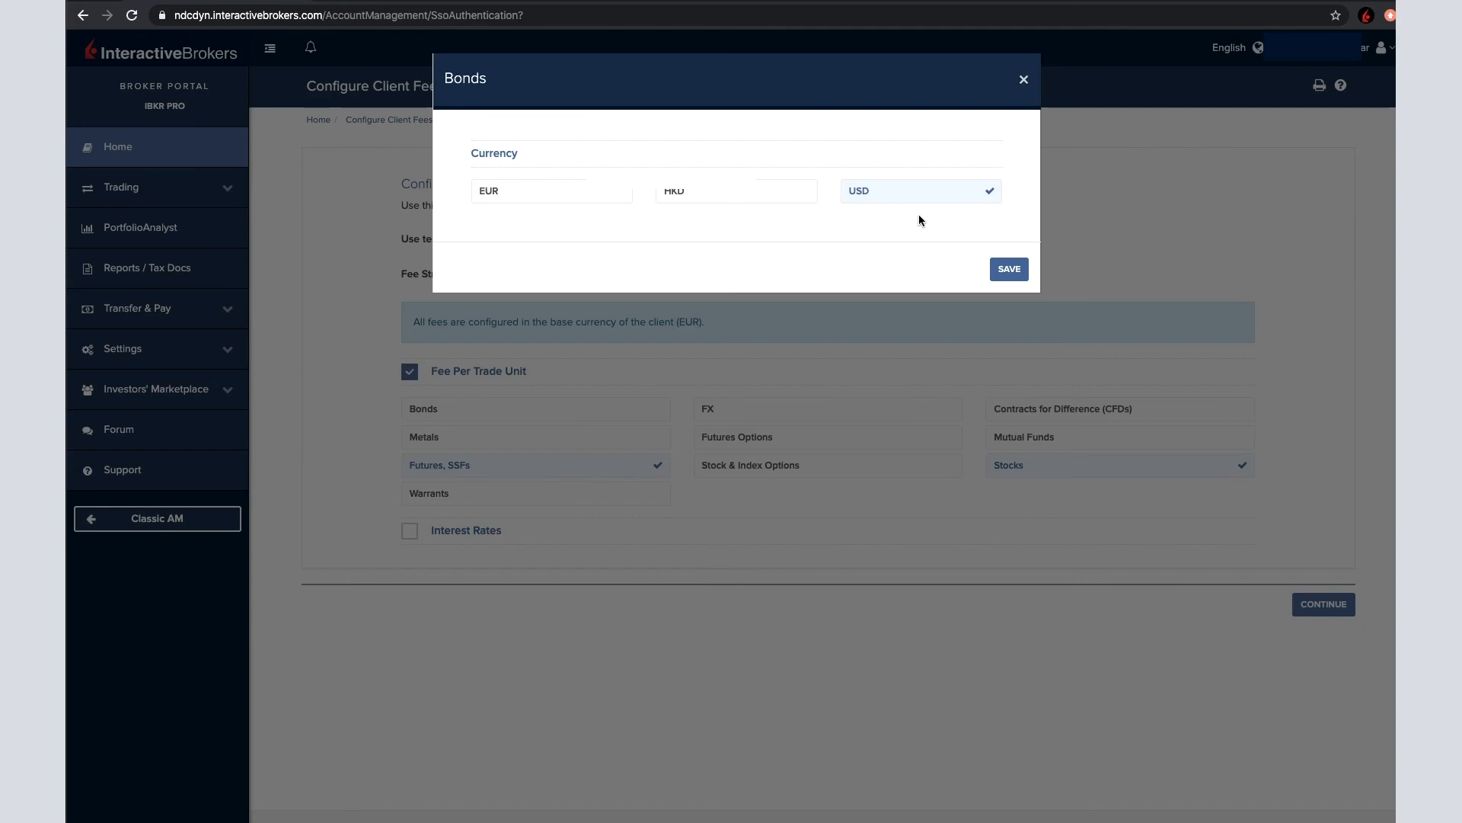
left_click(1000, 267)
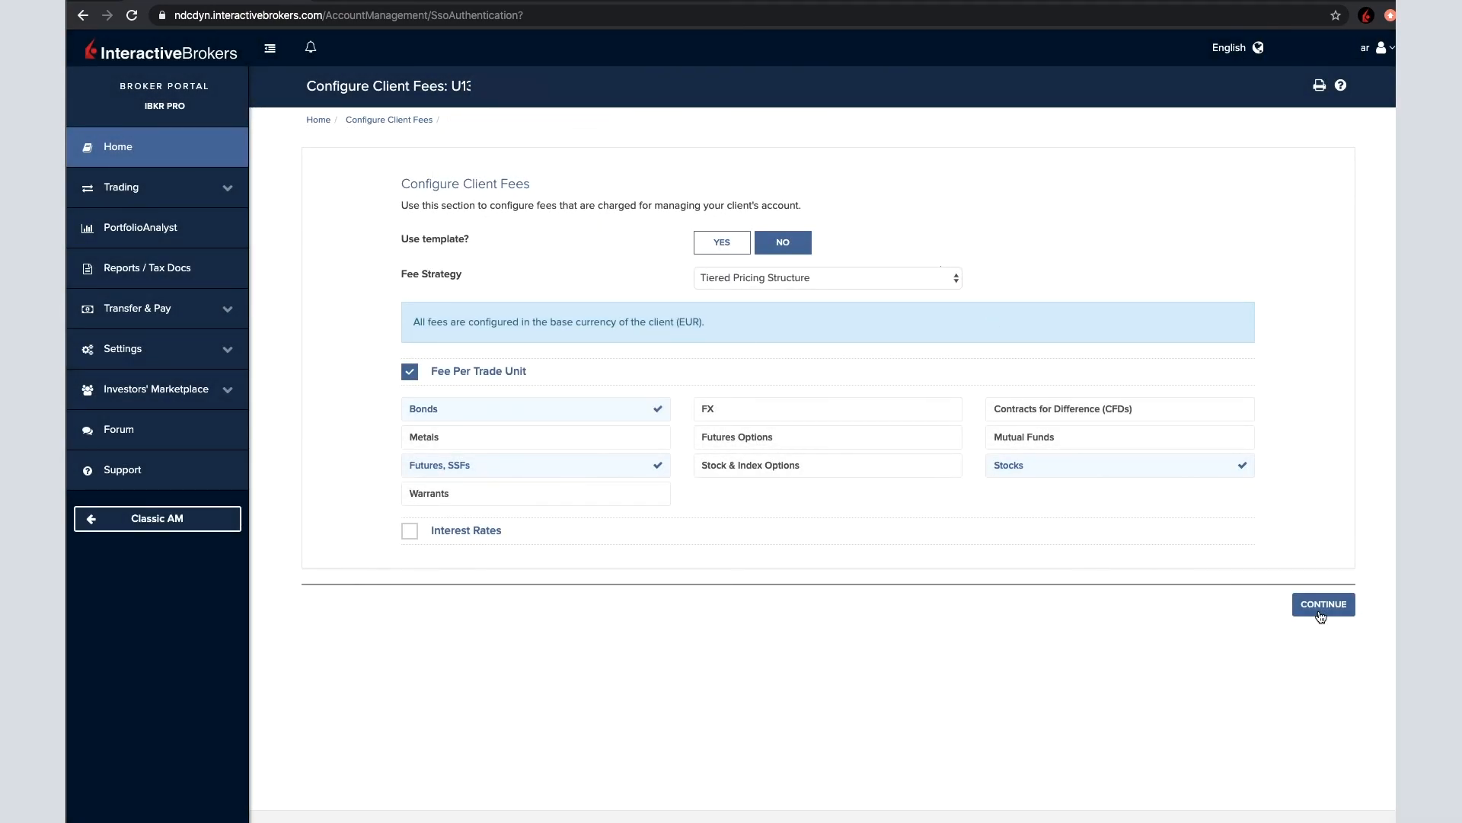
left_click(1323, 604)
- For the ES futures contracts, set the ticket charge to 5, Fee #1 to 2 and Vol #1 to 100
left_click(432, 573)
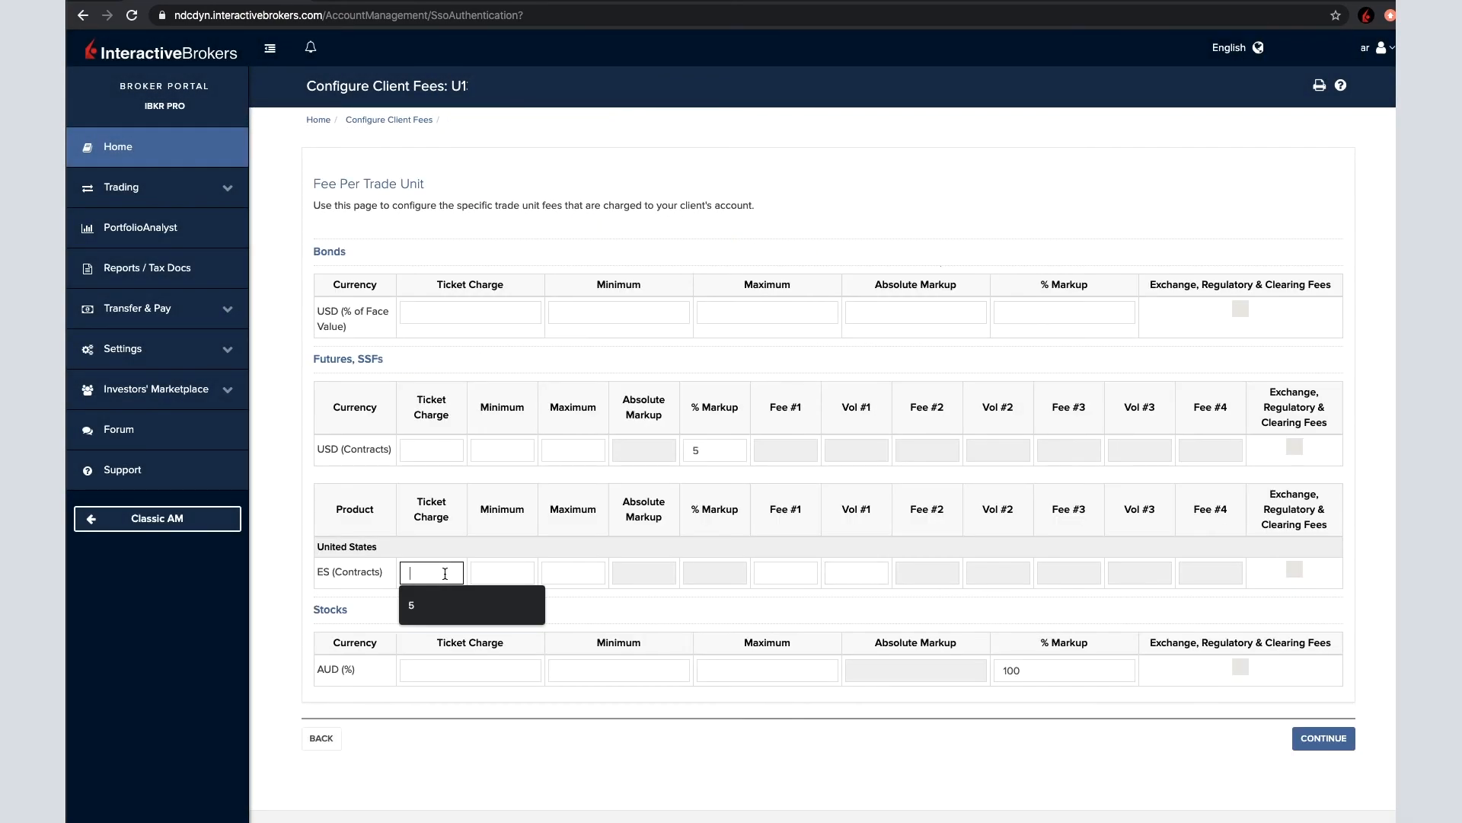
left_click(443, 618)
left_click(796, 576)
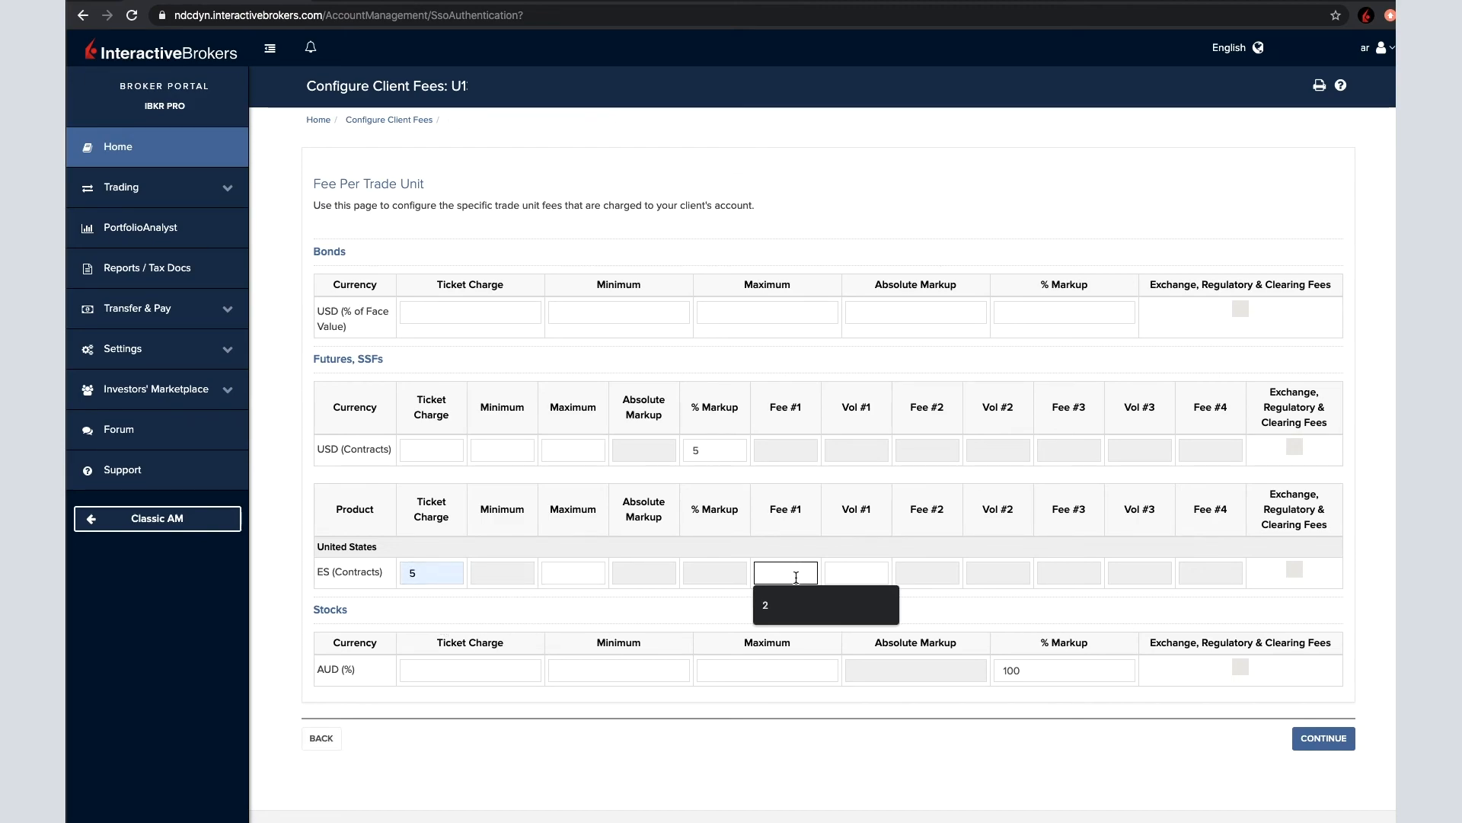
left_click(769, 605)
left_click(844, 573)
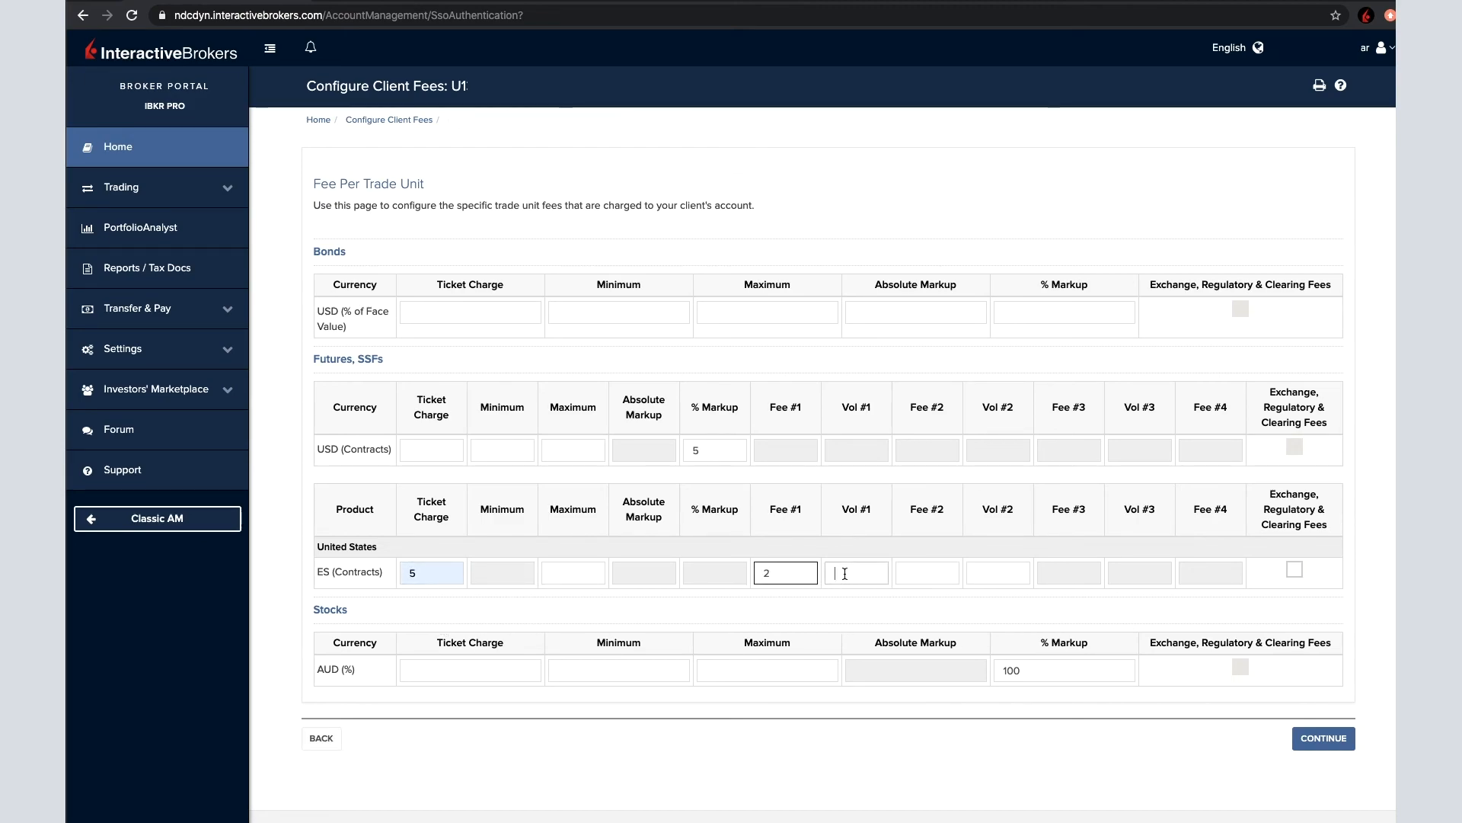
type("1000")
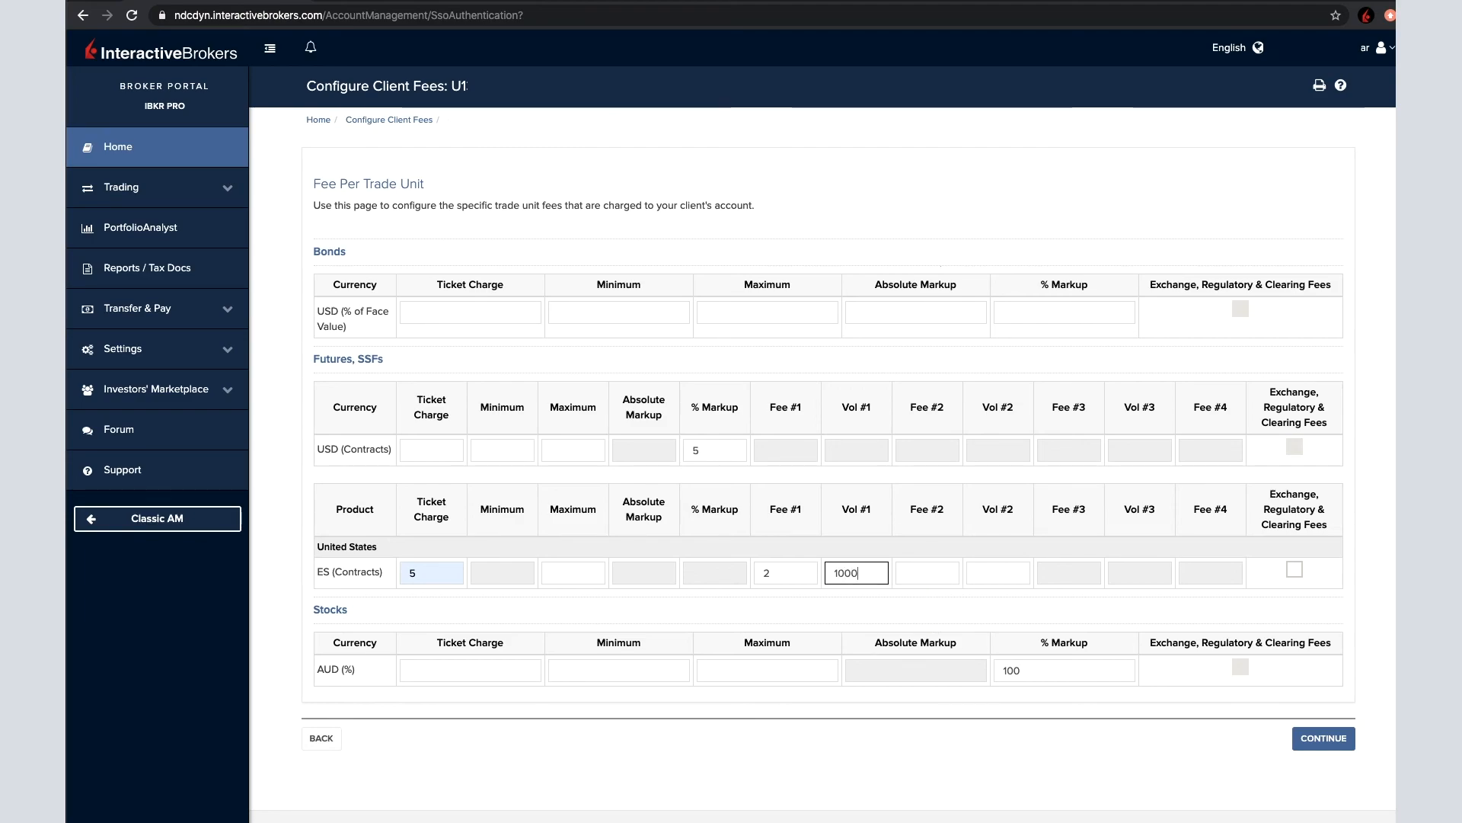
key("BackSpace")
- Set Fee #2 to 1.9, Vol #2 to 200 and Fee #3 to 1.8 for the ES contracts, and continue to the review
left_click(925, 573)
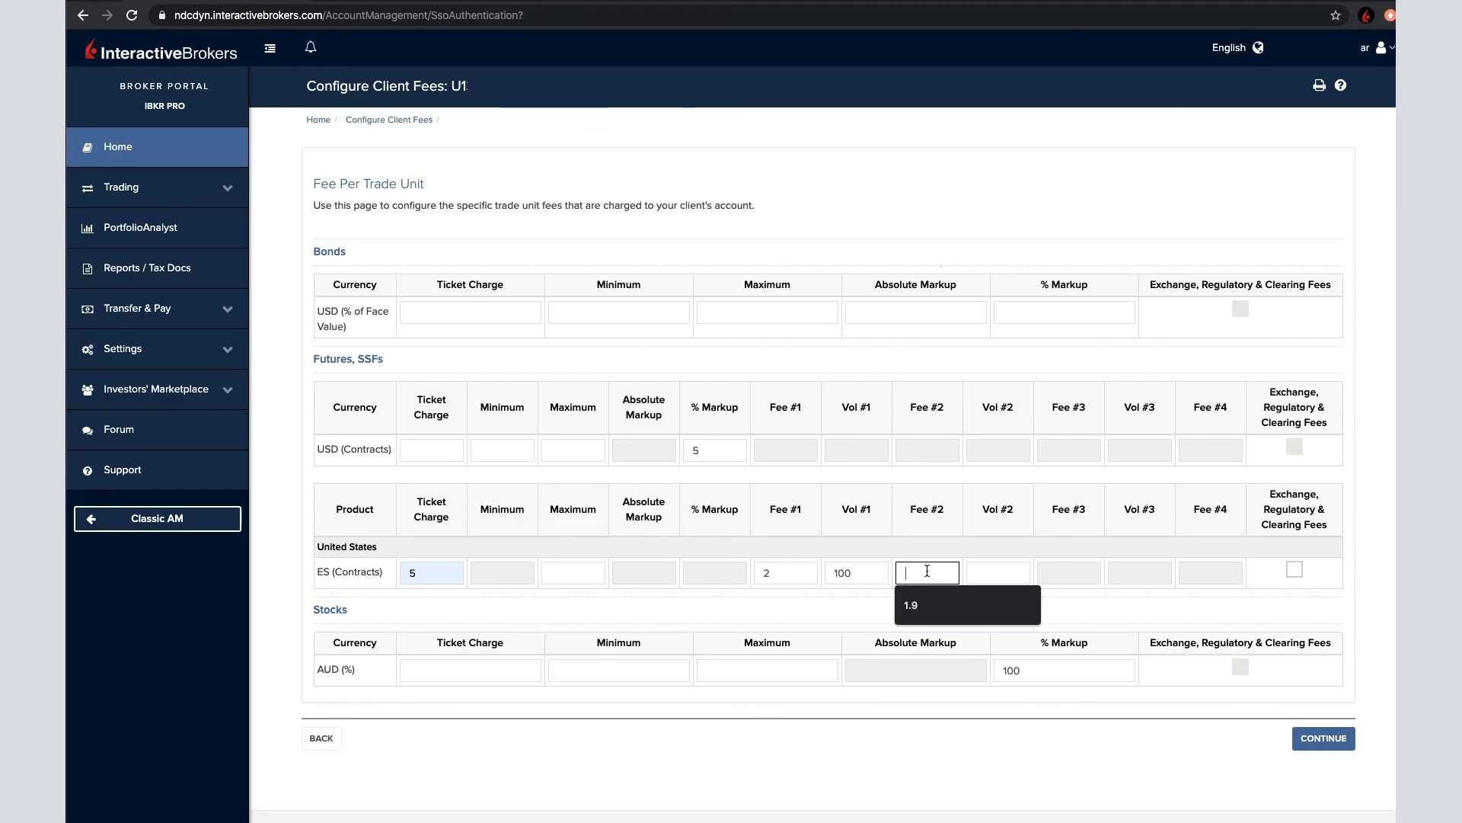
left_click(921, 603)
left_click(983, 577)
left_click(990, 606)
left_click(1077, 568)
left_click(1060, 600)
left_click(1132, 569)
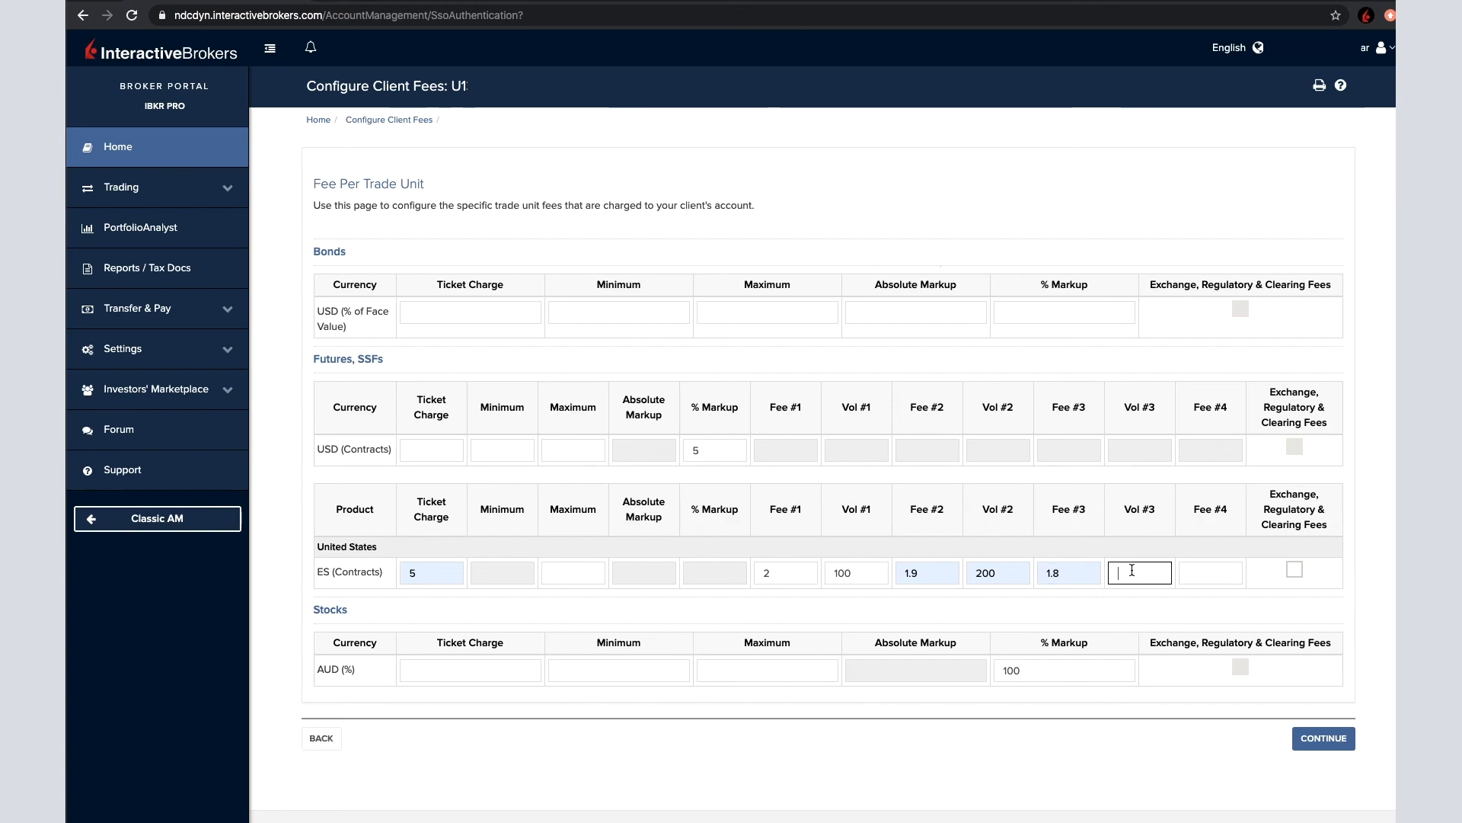
left_click(1341, 744)
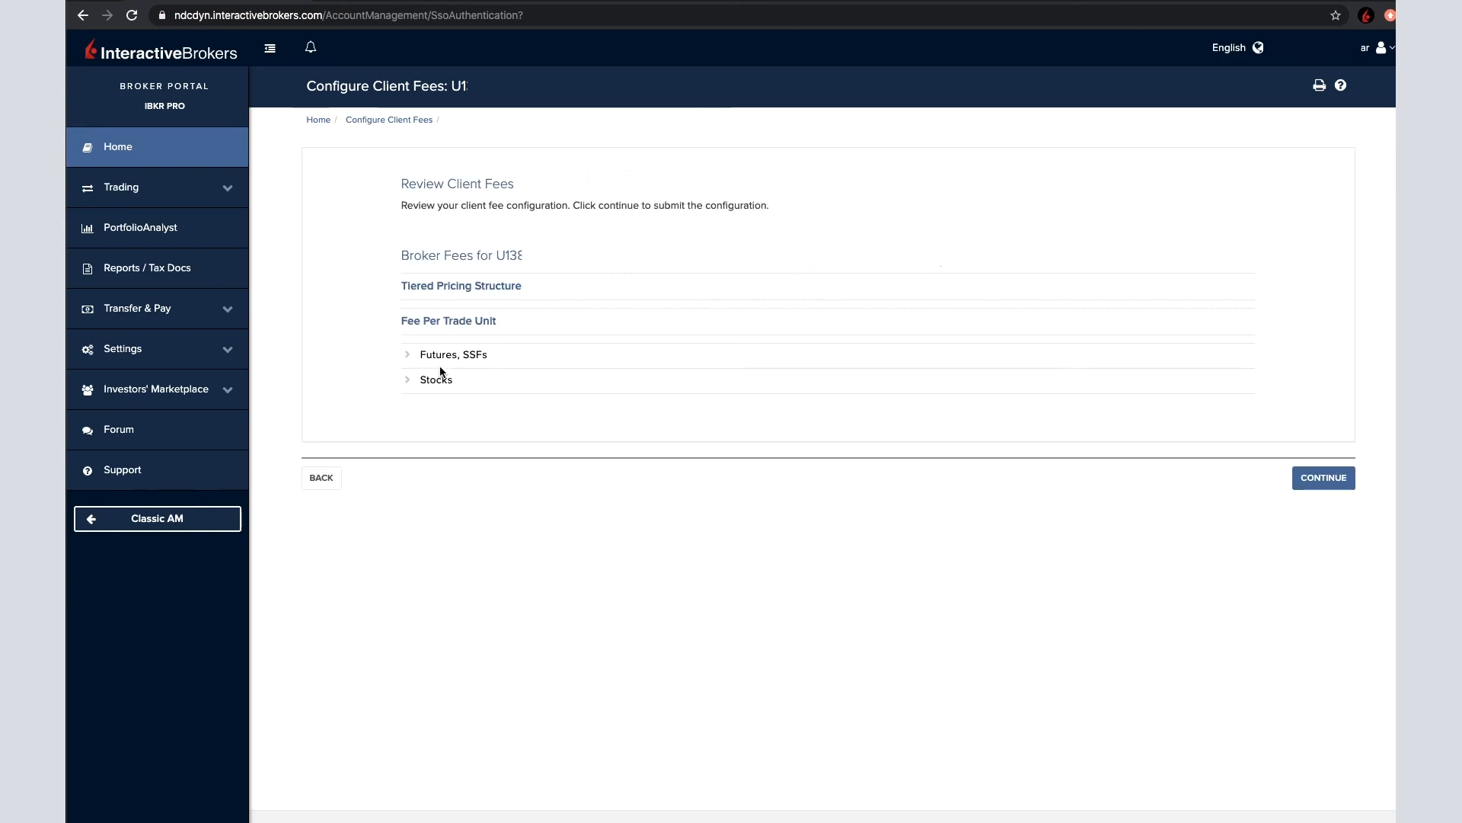
- Review the stocks and futures fee details and submit the client fee configuration
left_click(408, 380)
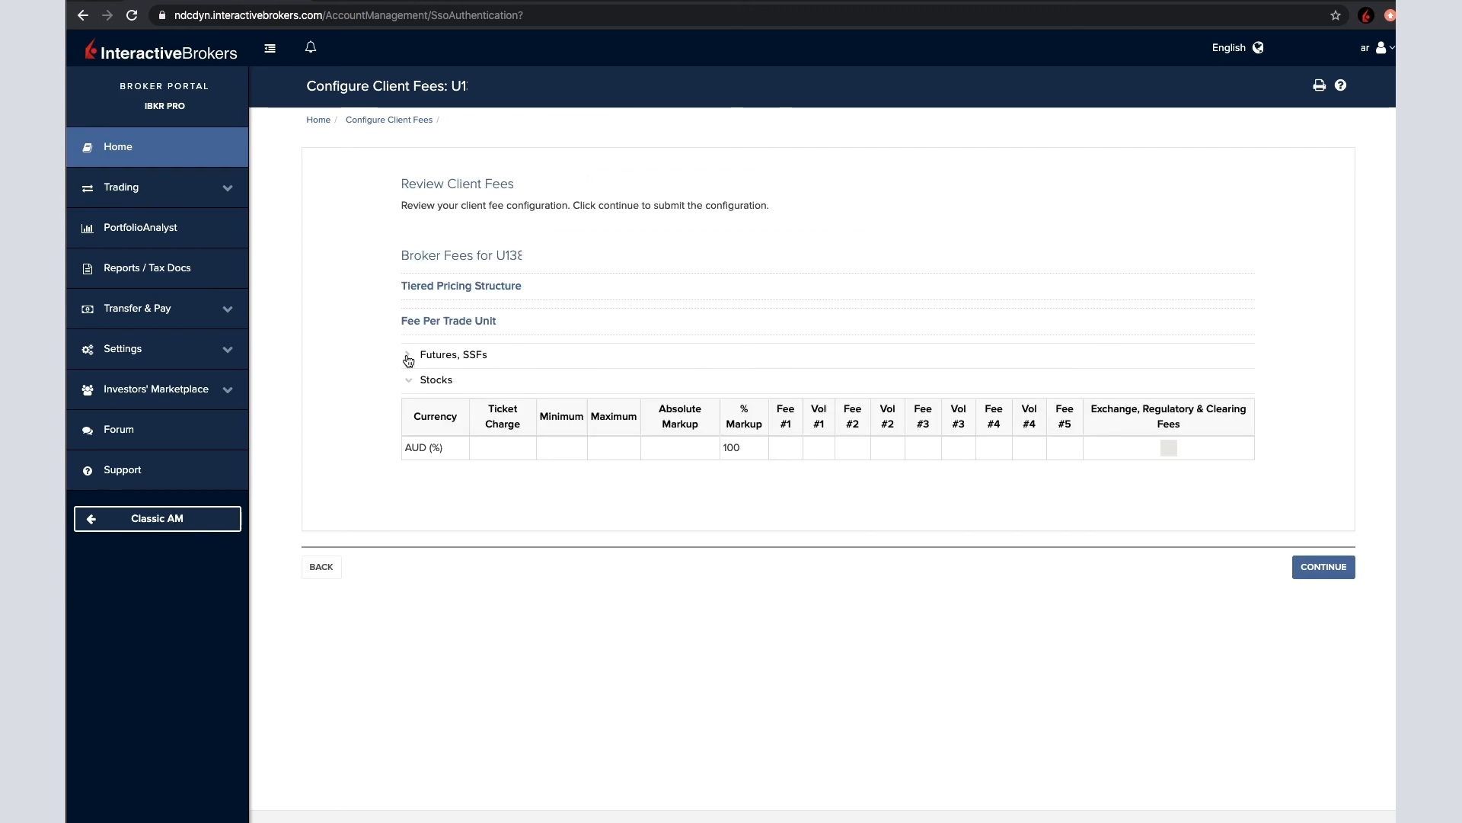
left_click(409, 361)
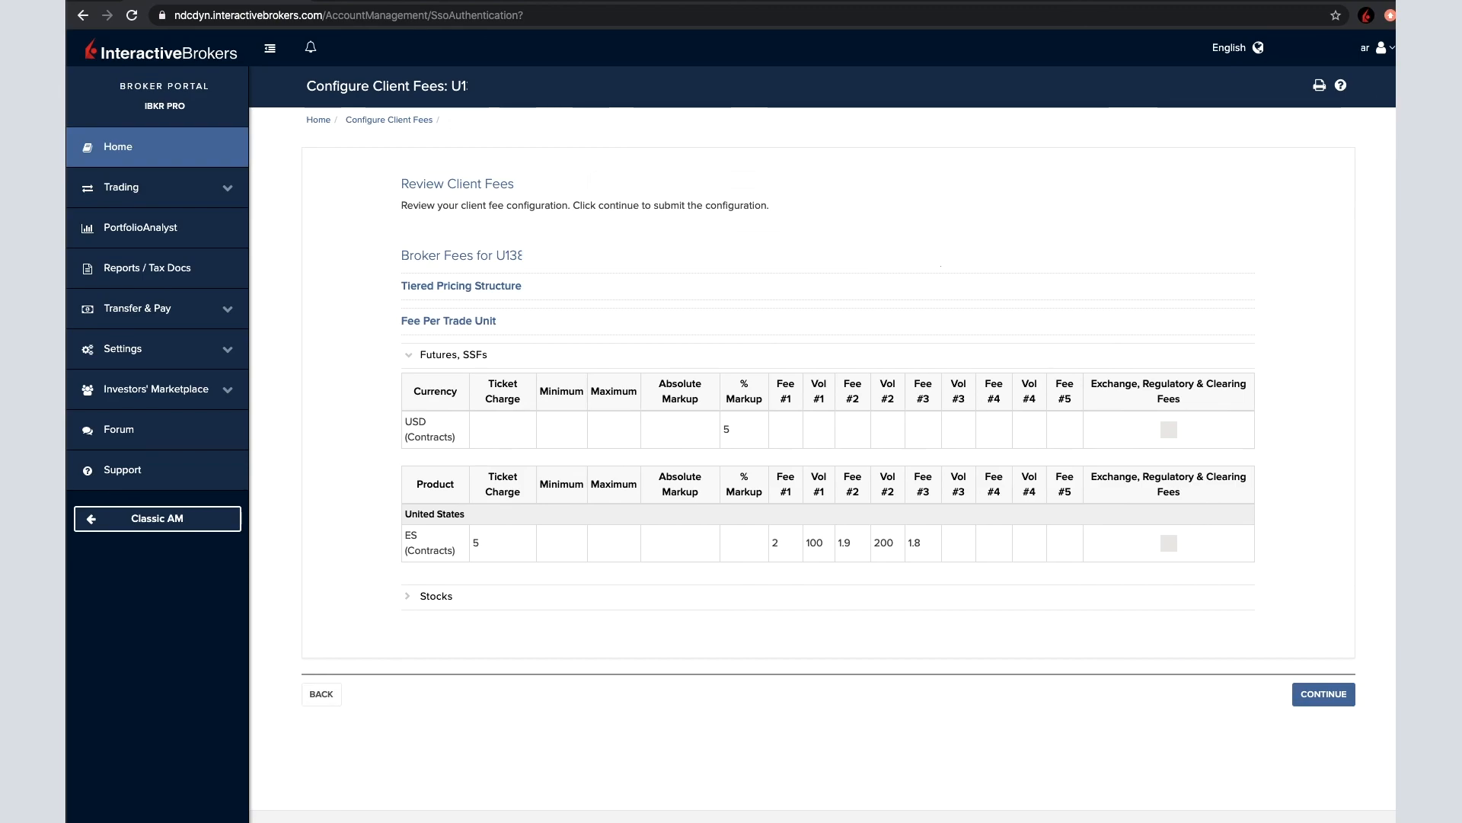
left_click(1325, 694)
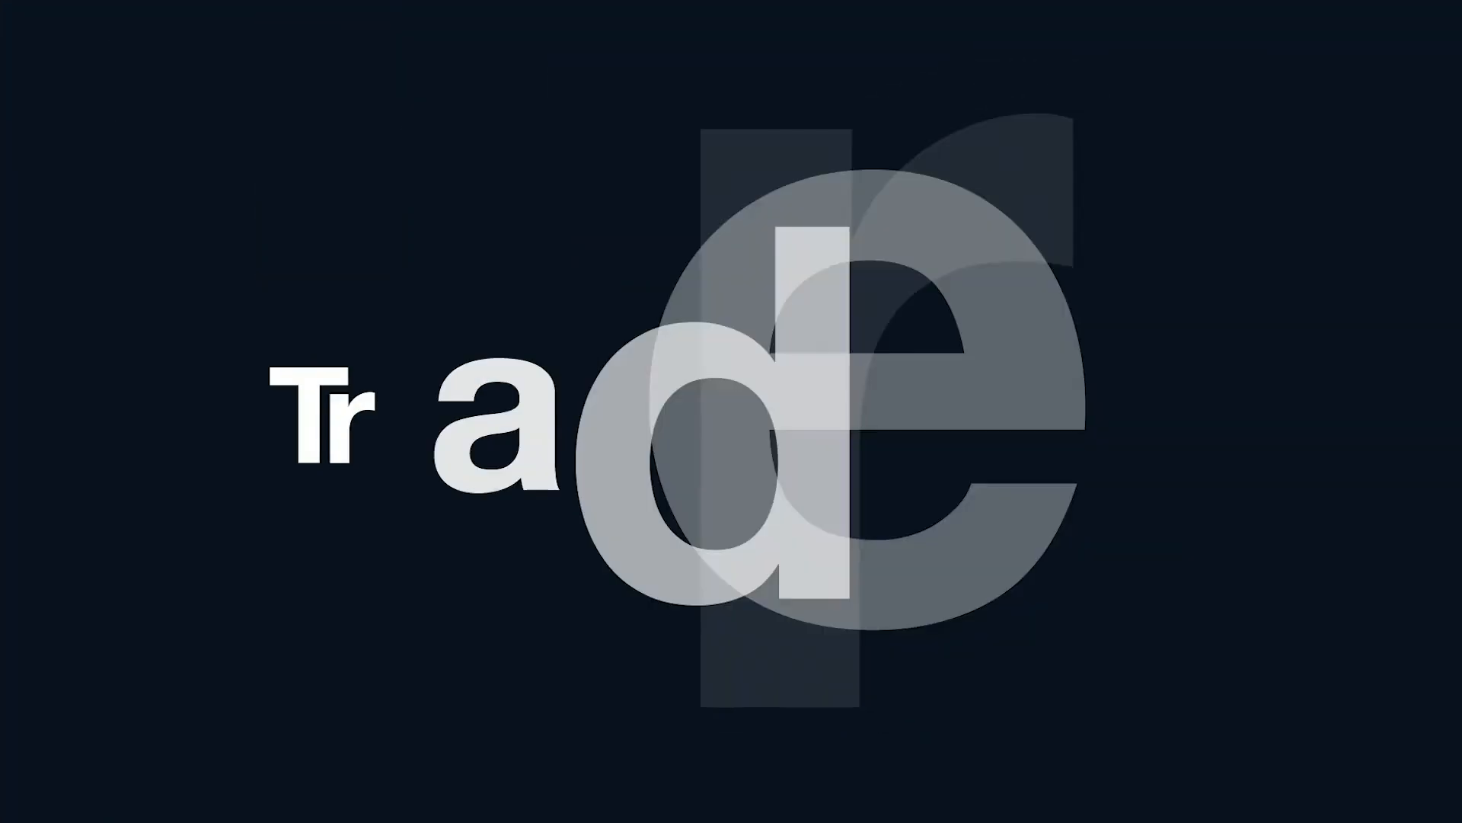